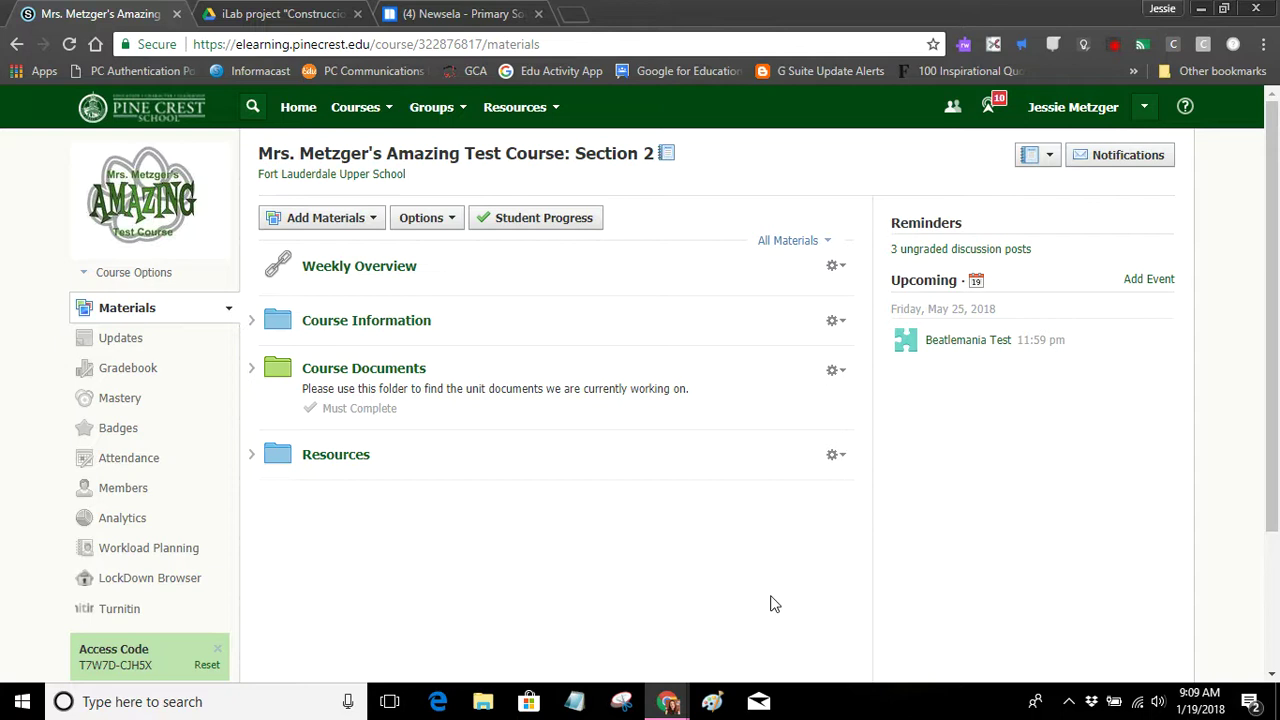
- Close the open iLab project Google Drive tab and open the Pictures! link from the course's Resources folder
{"action": "left_click", "coordinate": [347, 462]}
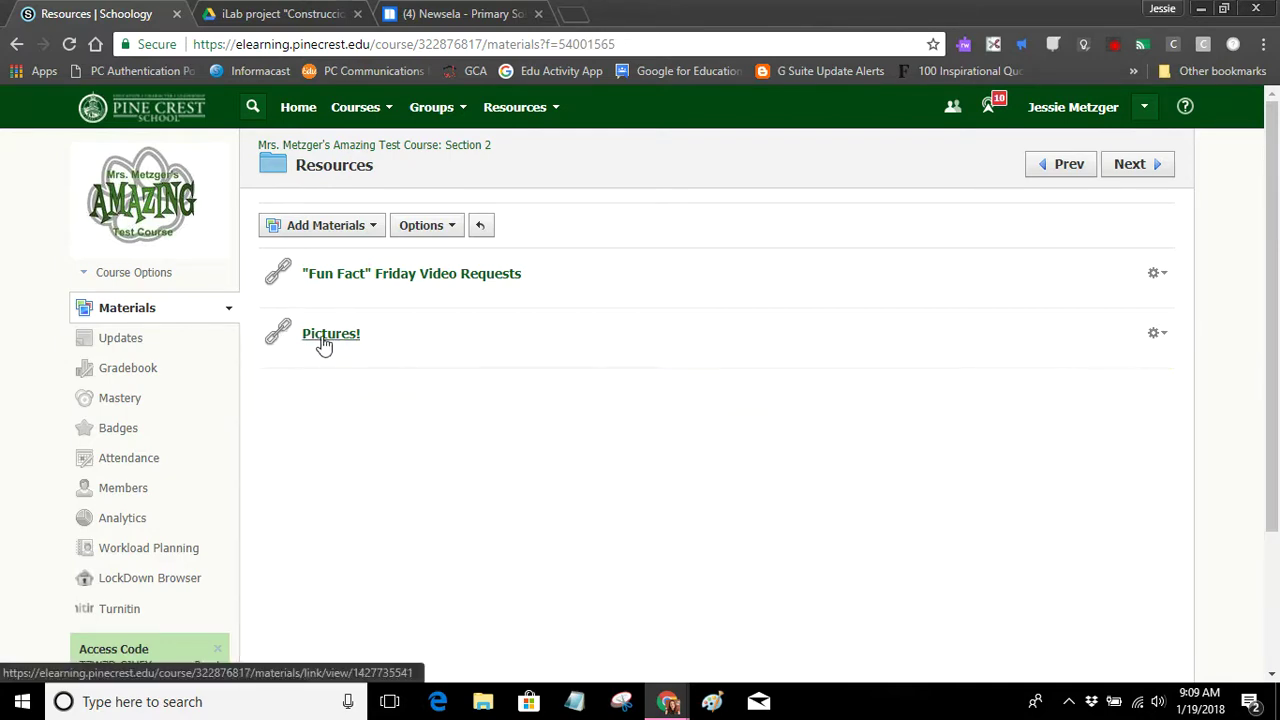
{"action": "left_click", "coordinate": [285, 14]}
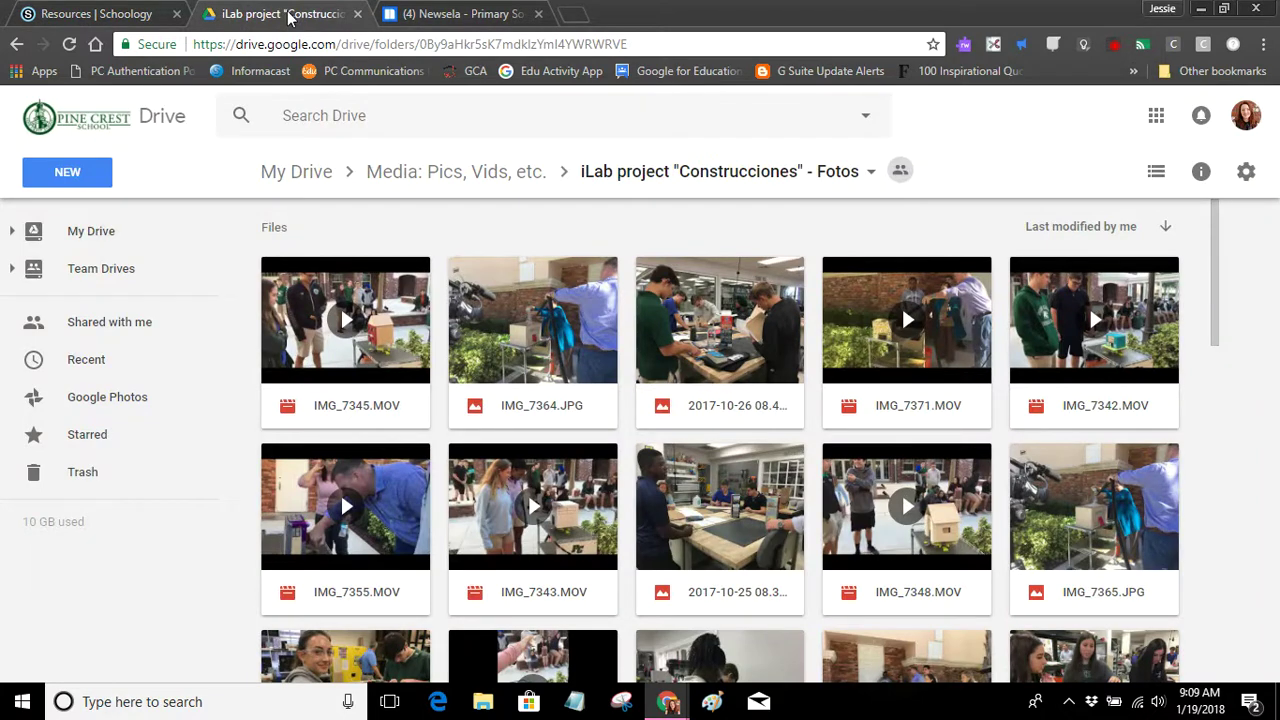
{"action": "left_click", "coordinate": [357, 14]}
{"action": "left_click", "coordinate": [110, 18]}
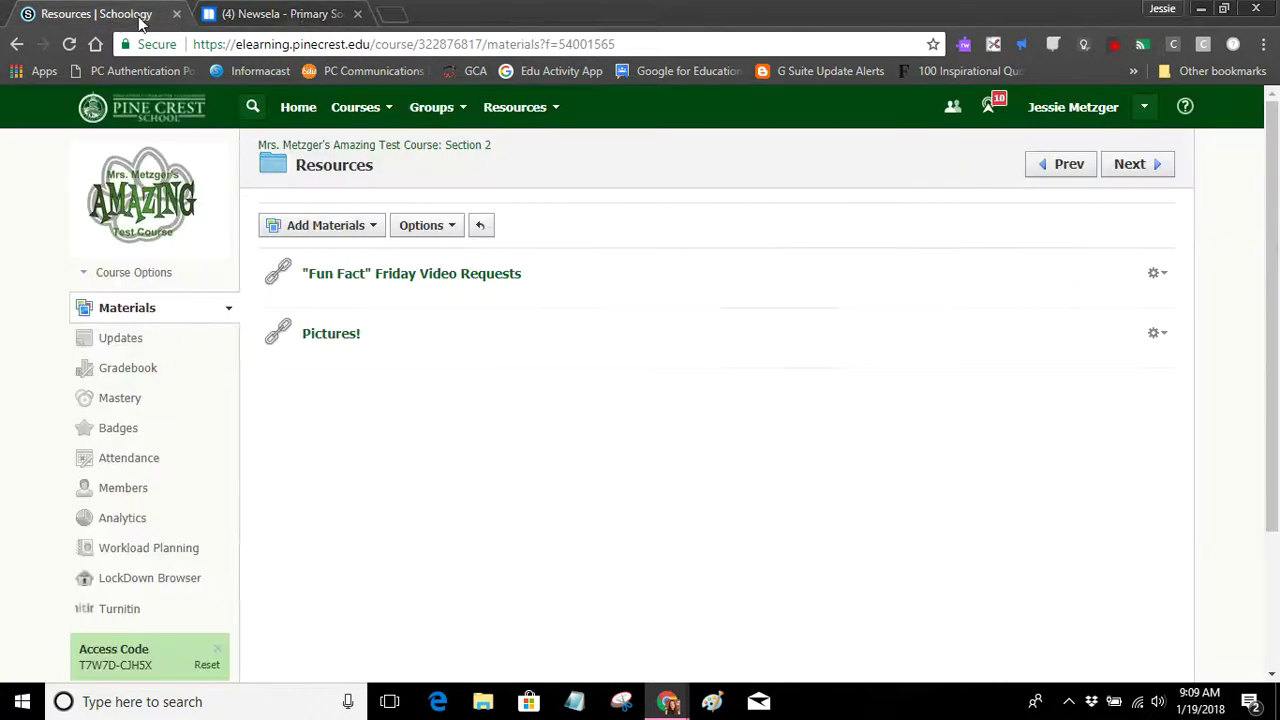
{"action": "left_click", "coordinate": [327, 340]}
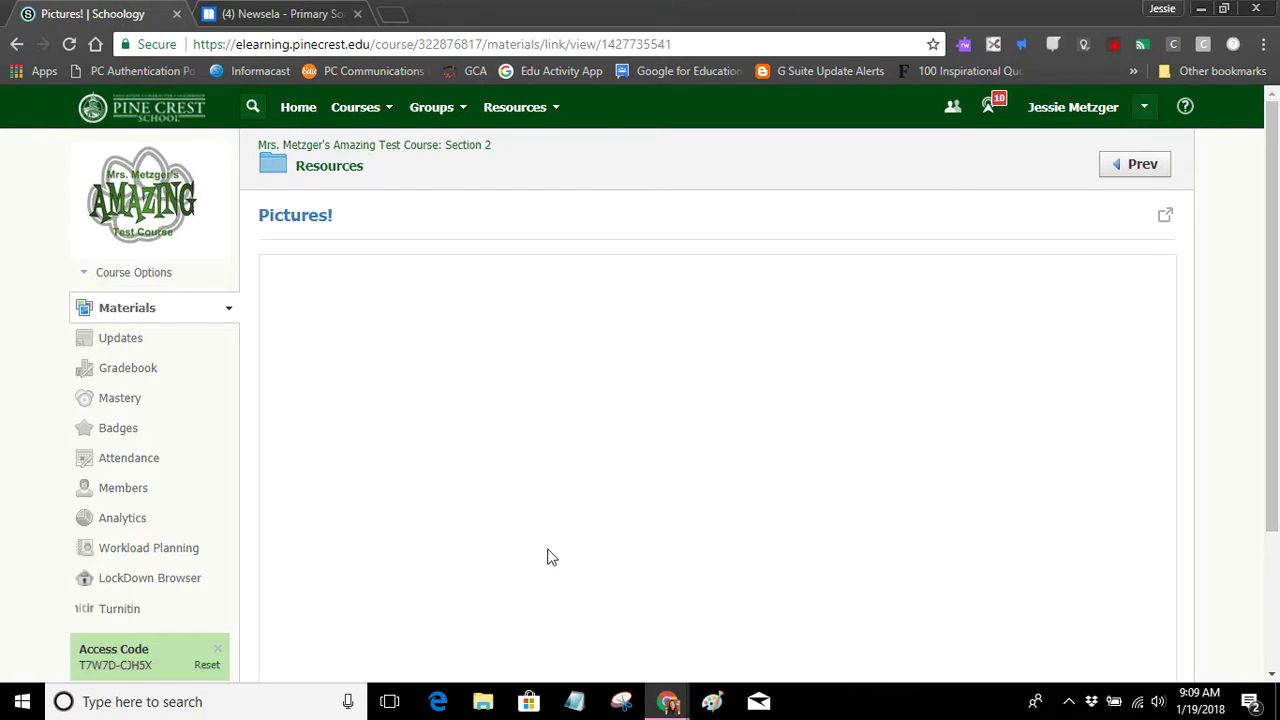
- Check the Pictures! page's embedded area, then open its Google Drive folder externally, continuing past the redirect notice
{"action": "scroll", "coordinate": [547, 557], "scroll_direction": "down", "scroll_amount": 1}
{"action": "scroll", "coordinate": [547, 557], "scroll_direction": "down", "scroll_amount": 1}
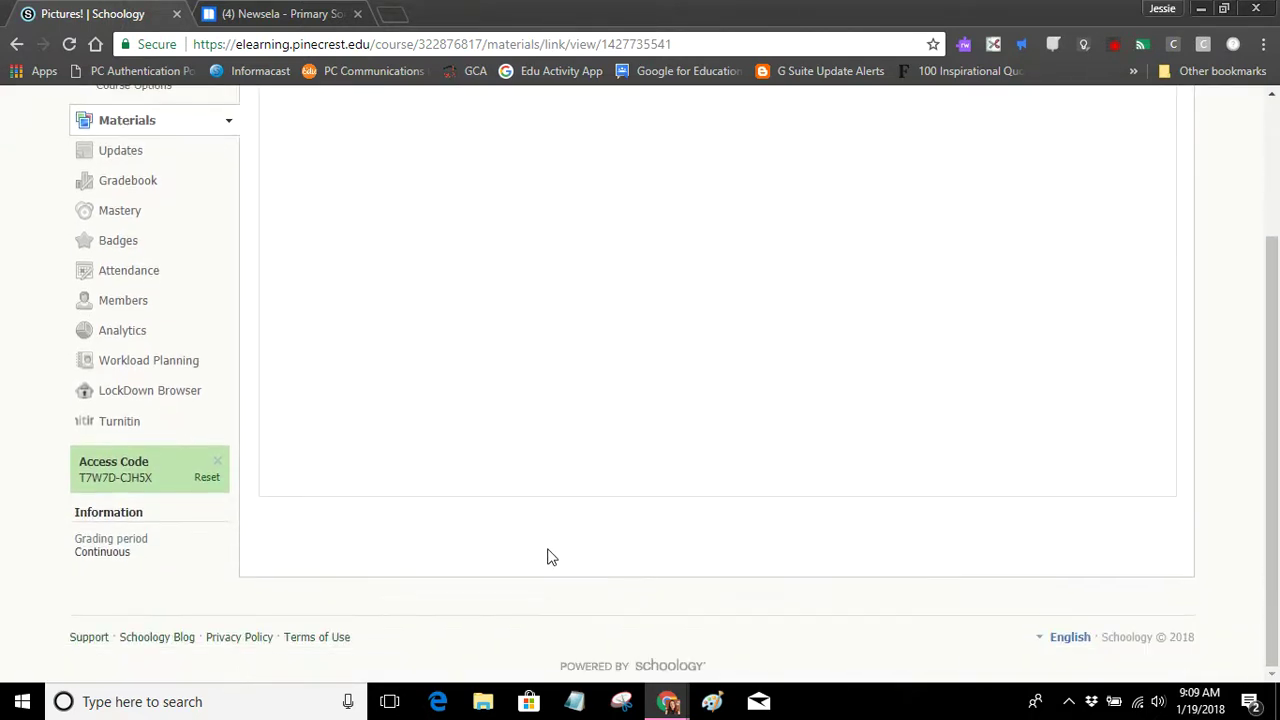
{"action": "scroll", "coordinate": [547, 557], "scroll_direction": "up", "scroll_amount": 1}
{"action": "scroll", "coordinate": [547, 557], "scroll_direction": "up", "scroll_amount": 1}
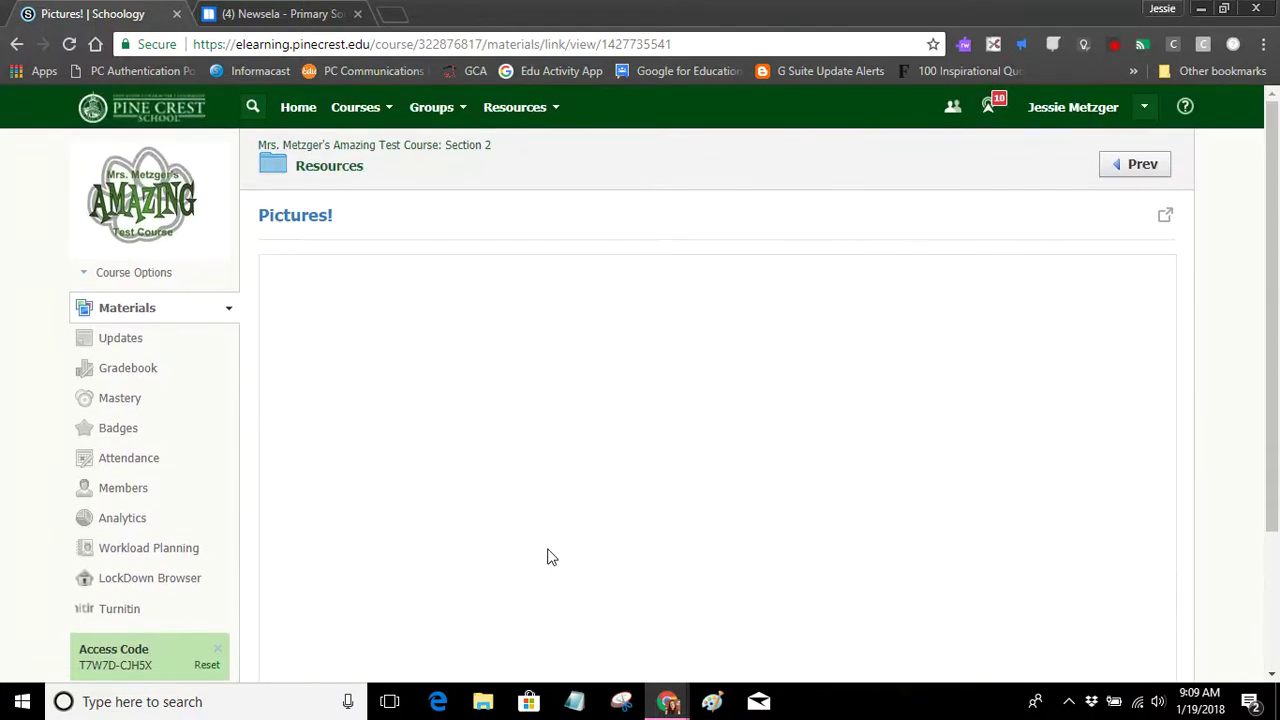
{"action": "left_click", "coordinate": [1166, 222]}
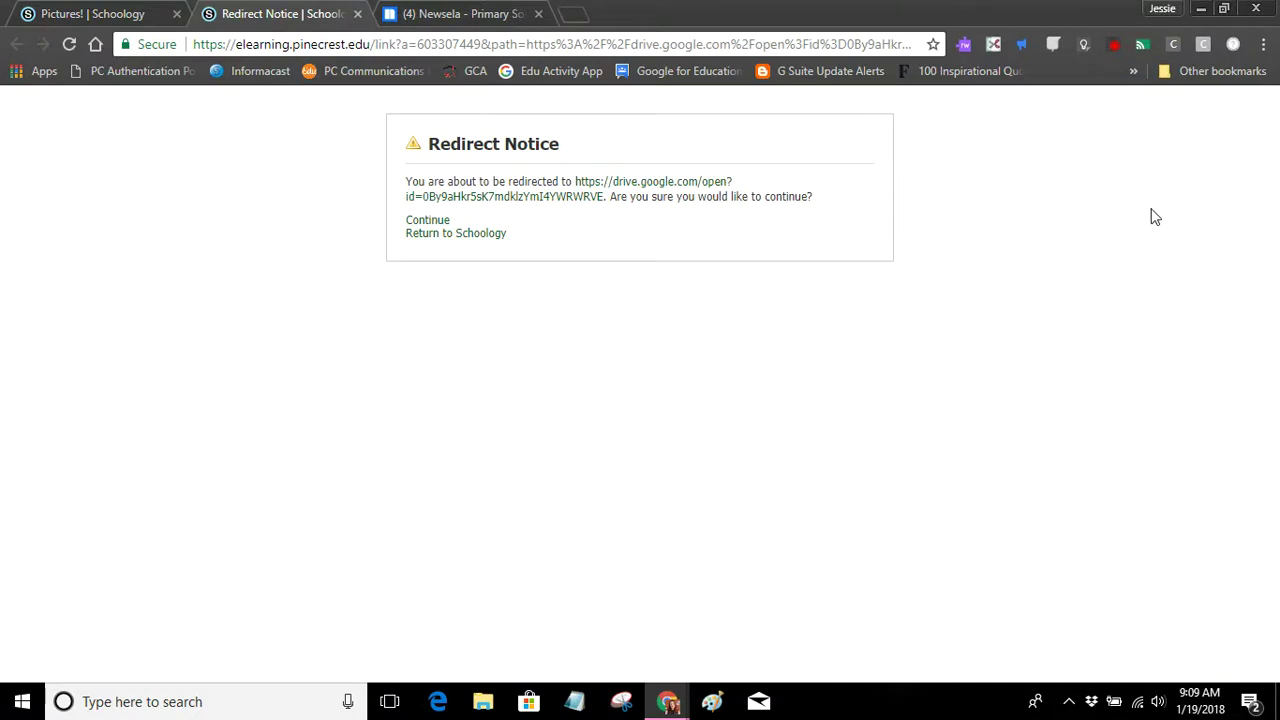
{"action": "left_click", "coordinate": [427, 220]}
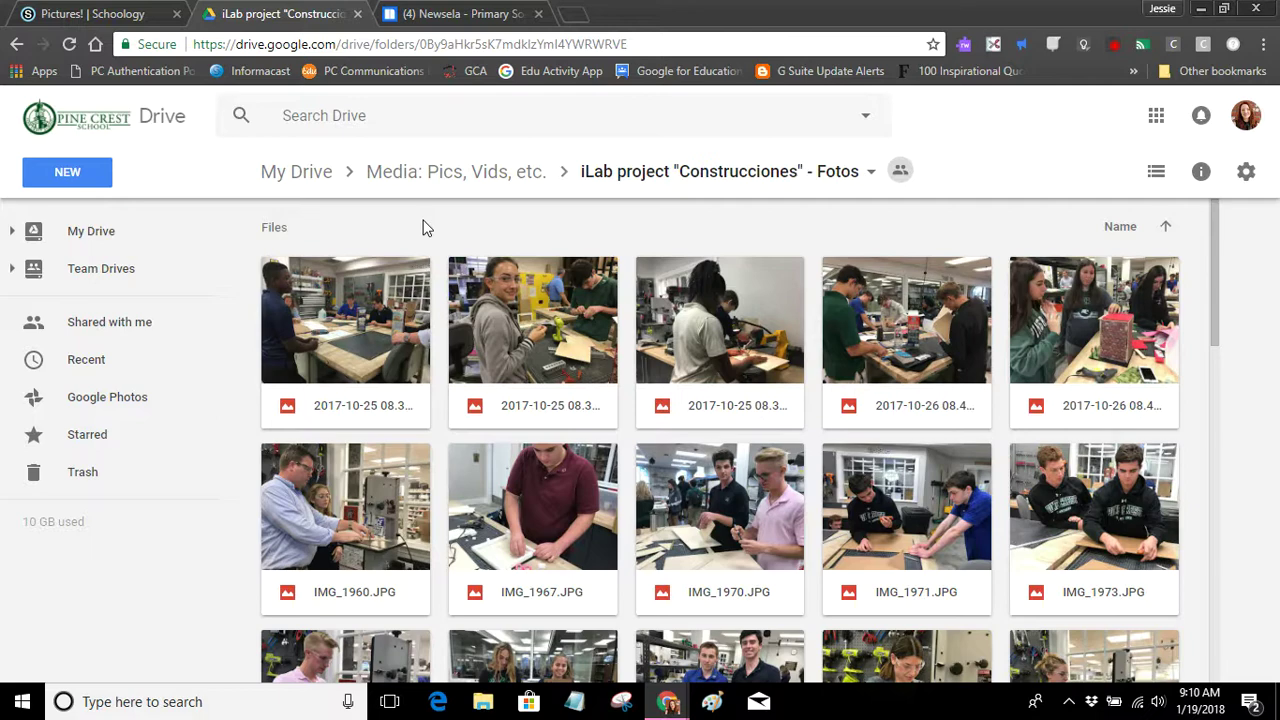
- Switch to Newsela and look through the article on Martin Luther King's Letter from a Birmingham Jail
{"action": "left_click", "coordinate": [424, 14]}
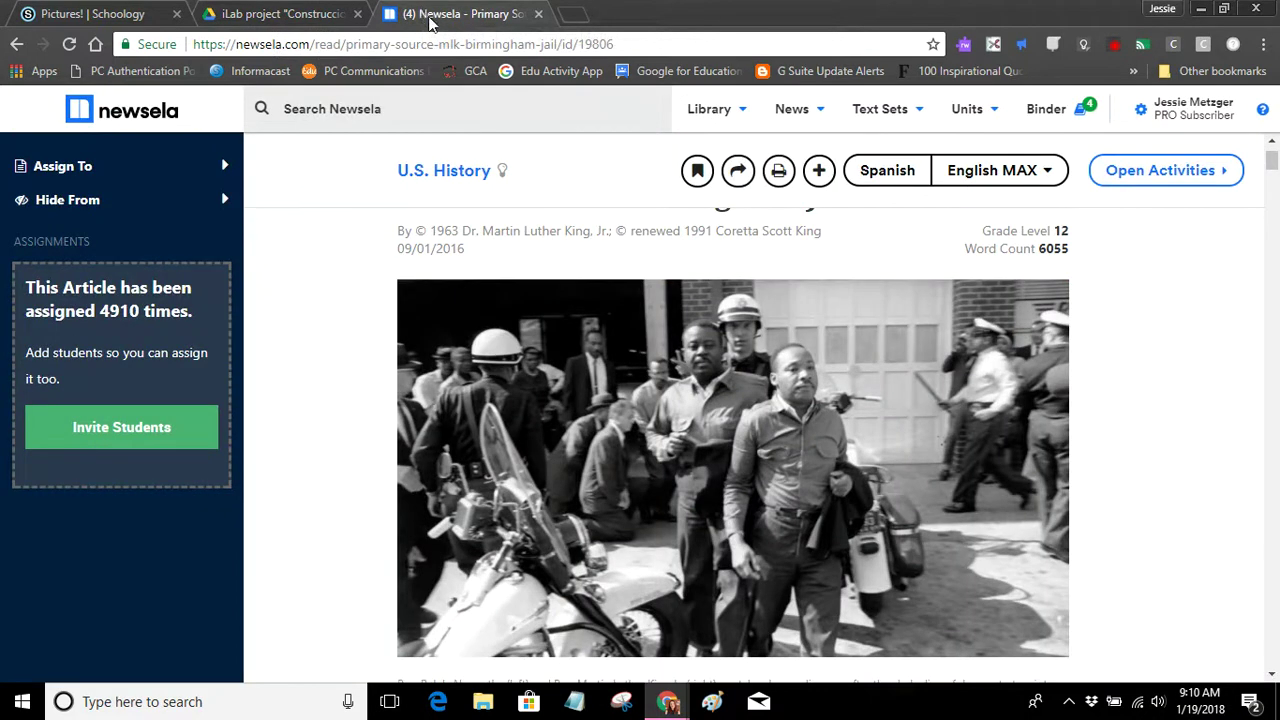
{"action": "scroll", "coordinate": [1148, 418], "scroll_direction": "down", "scroll_amount": 4}
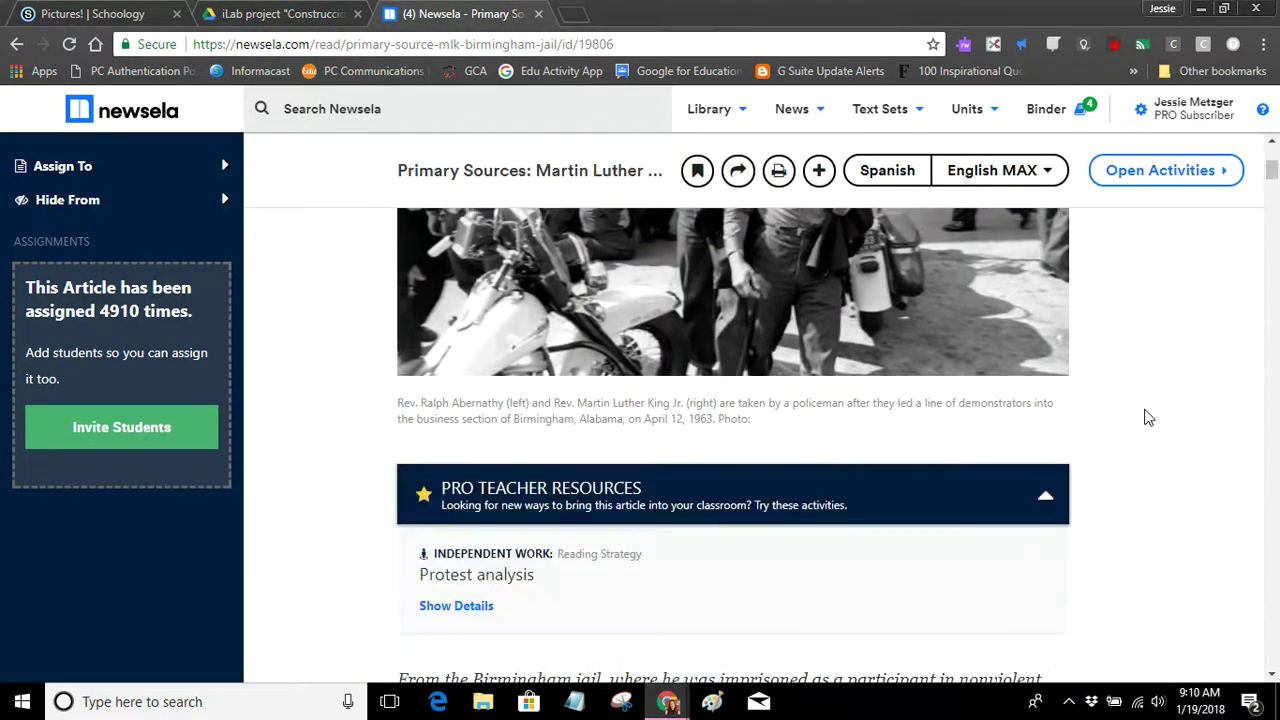
{"action": "scroll", "coordinate": [1146, 417], "scroll_direction": "up", "scroll_amount": 1}
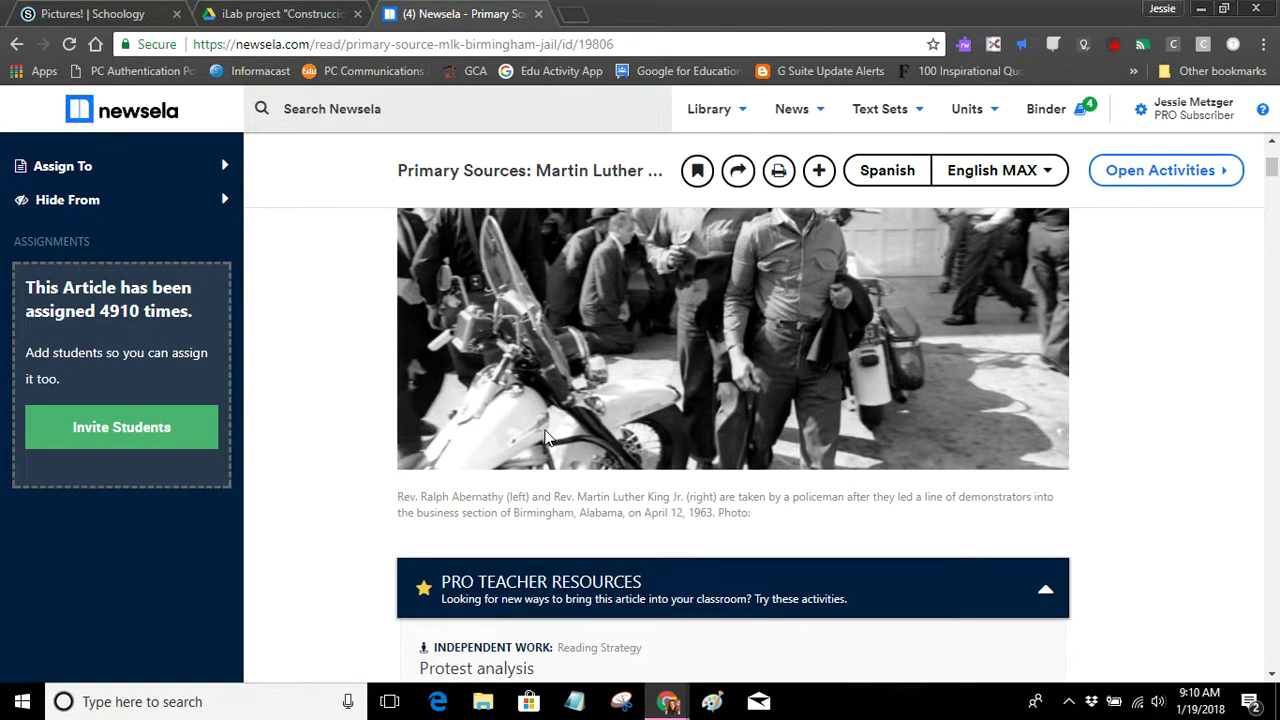
{"action": "scroll", "coordinate": [547, 438], "scroll_direction": "down", "scroll_amount": 2}
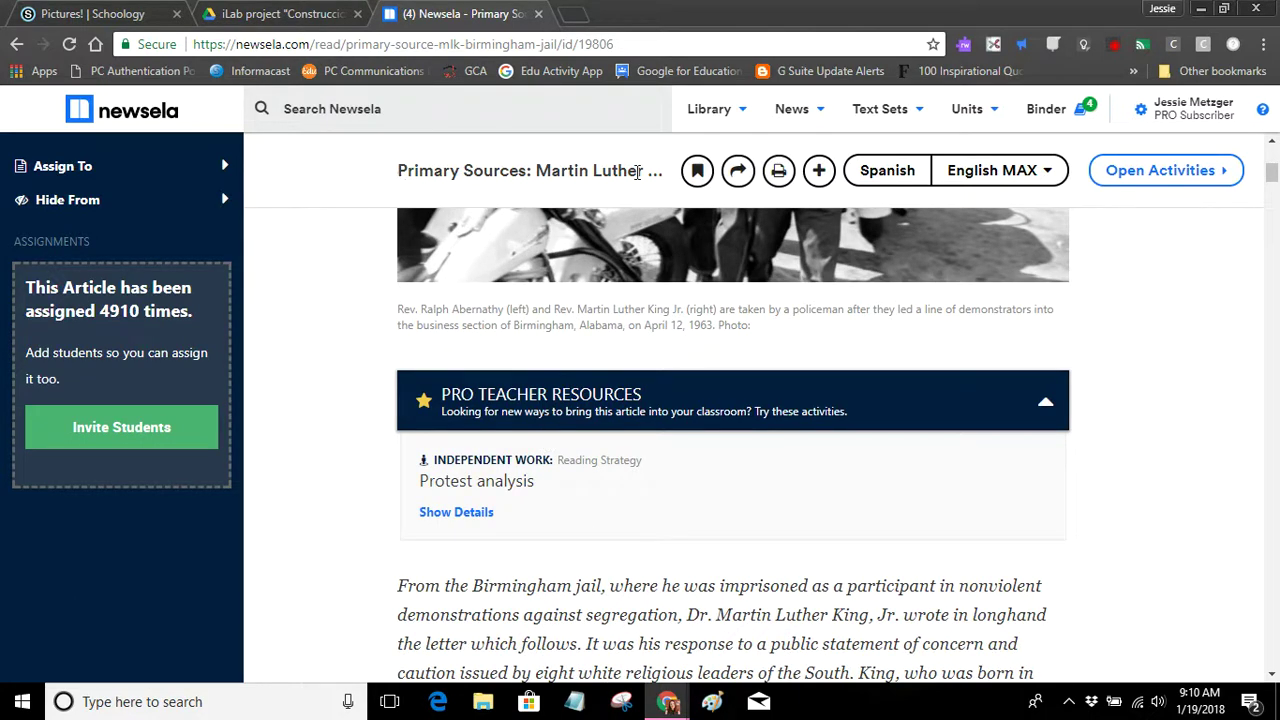
{"action": "scroll", "coordinate": [620, 400], "scroll_direction": "down", "scroll_amount": 2}
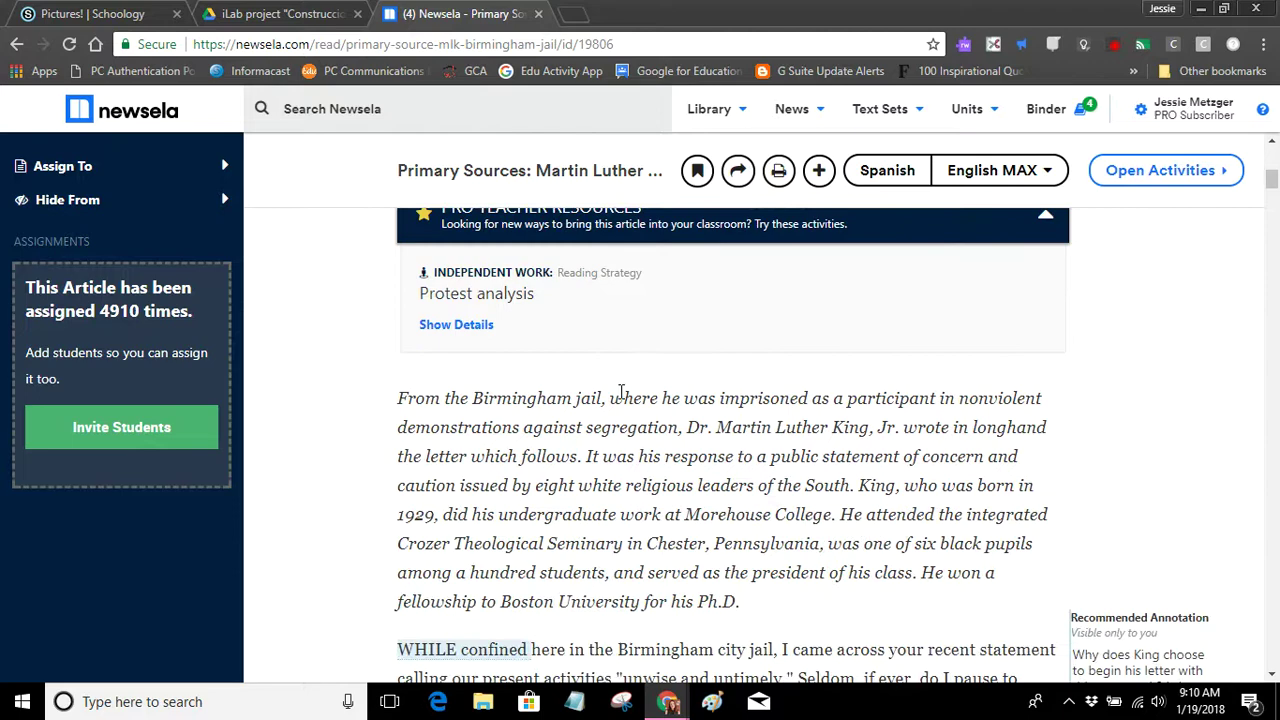
{"action": "scroll", "coordinate": [740, 385], "scroll_direction": "up", "scroll_amount": 2}
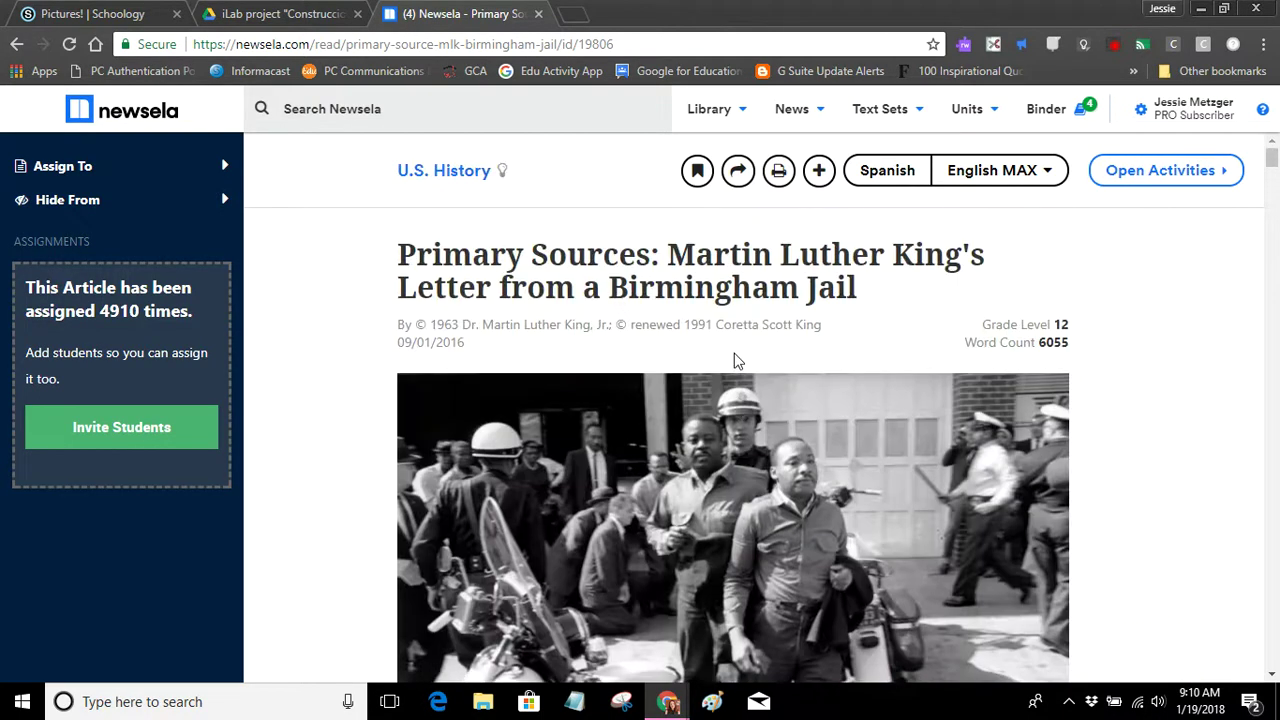
- Copy the Newsela article's web address and paste it as the URL of a new link in the Schoology course's Resources folder
{"action": "left_click", "coordinate": [660, 45]}
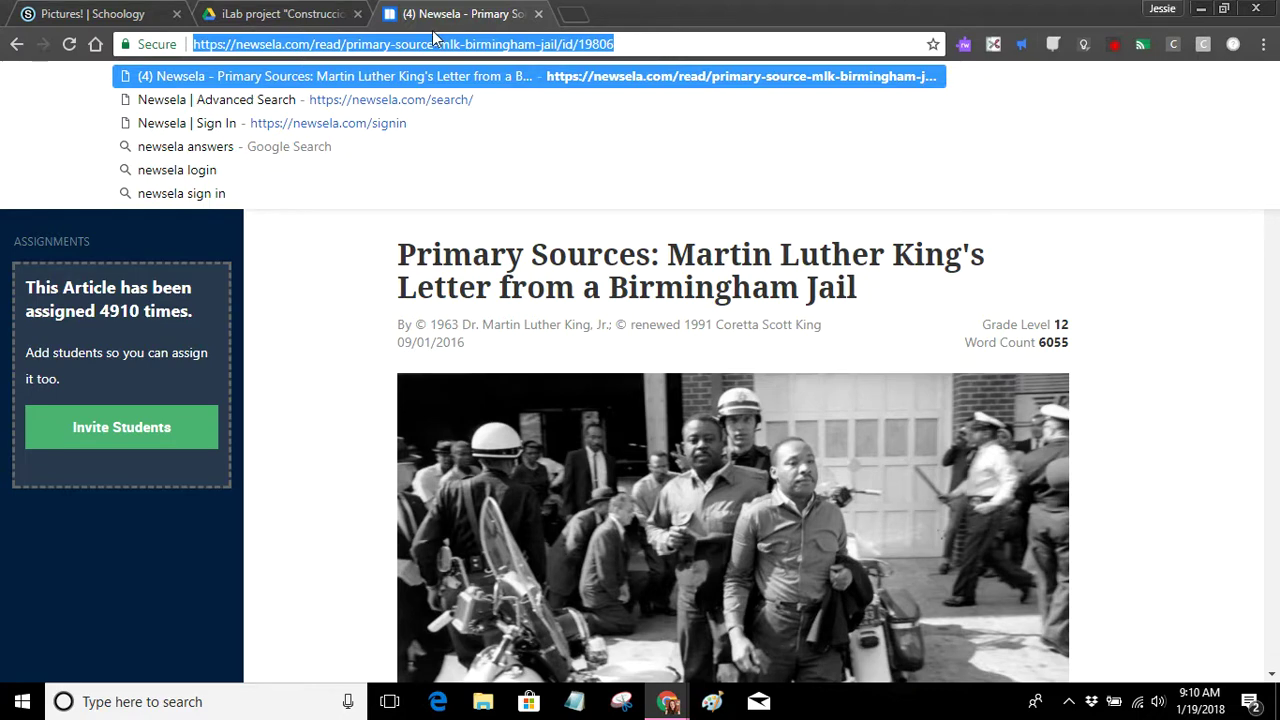
{"action": "left_click", "coordinate": [85, 14]}
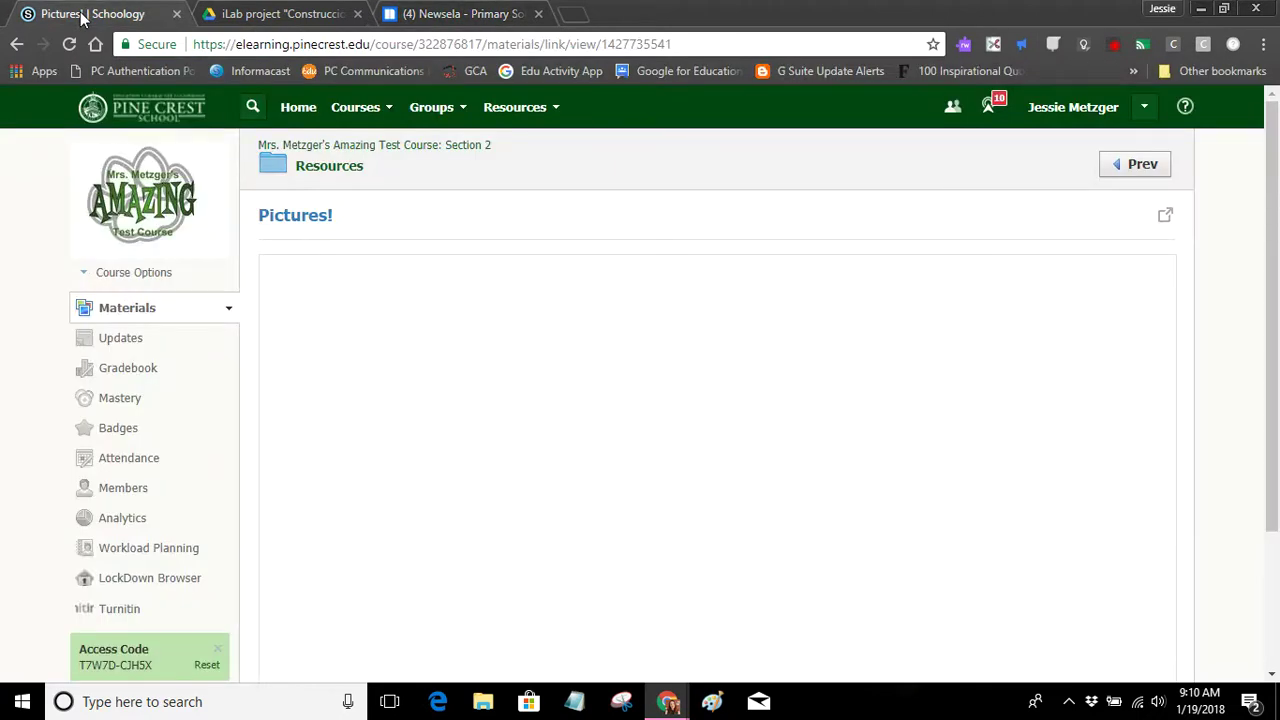
{"action": "left_click", "coordinate": [345, 167]}
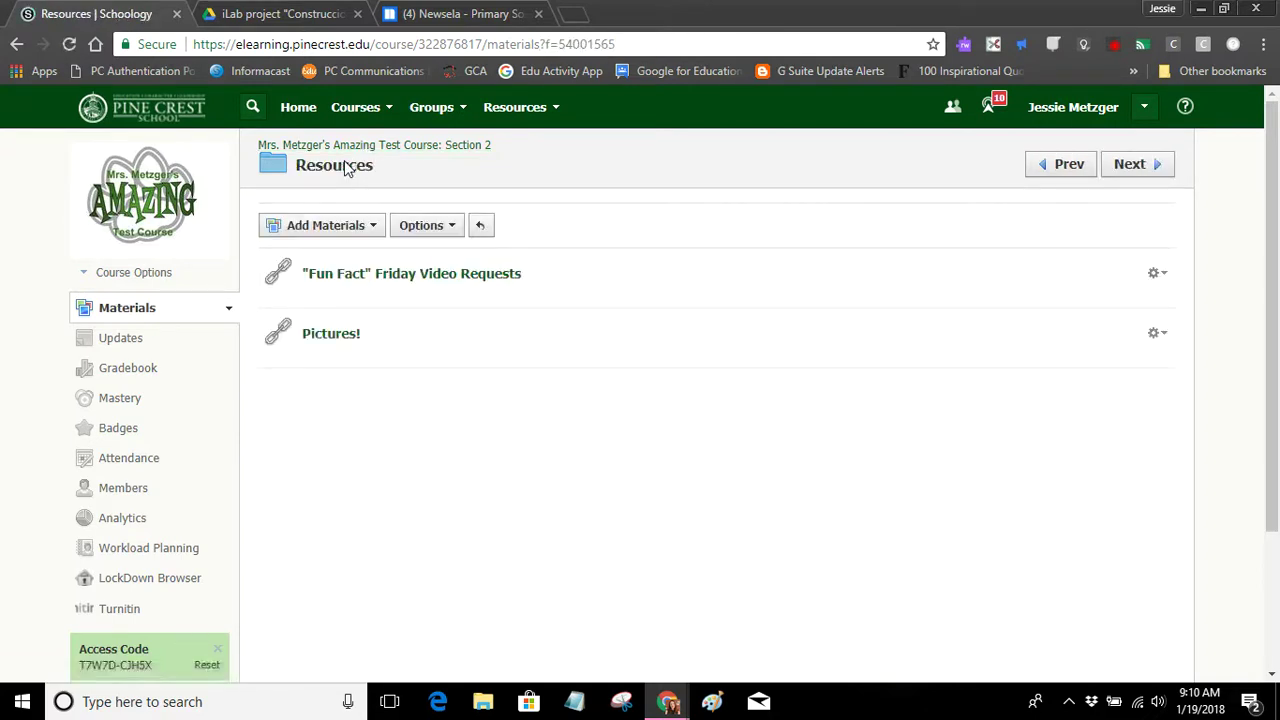
{"action": "left_click", "coordinate": [352, 232]}
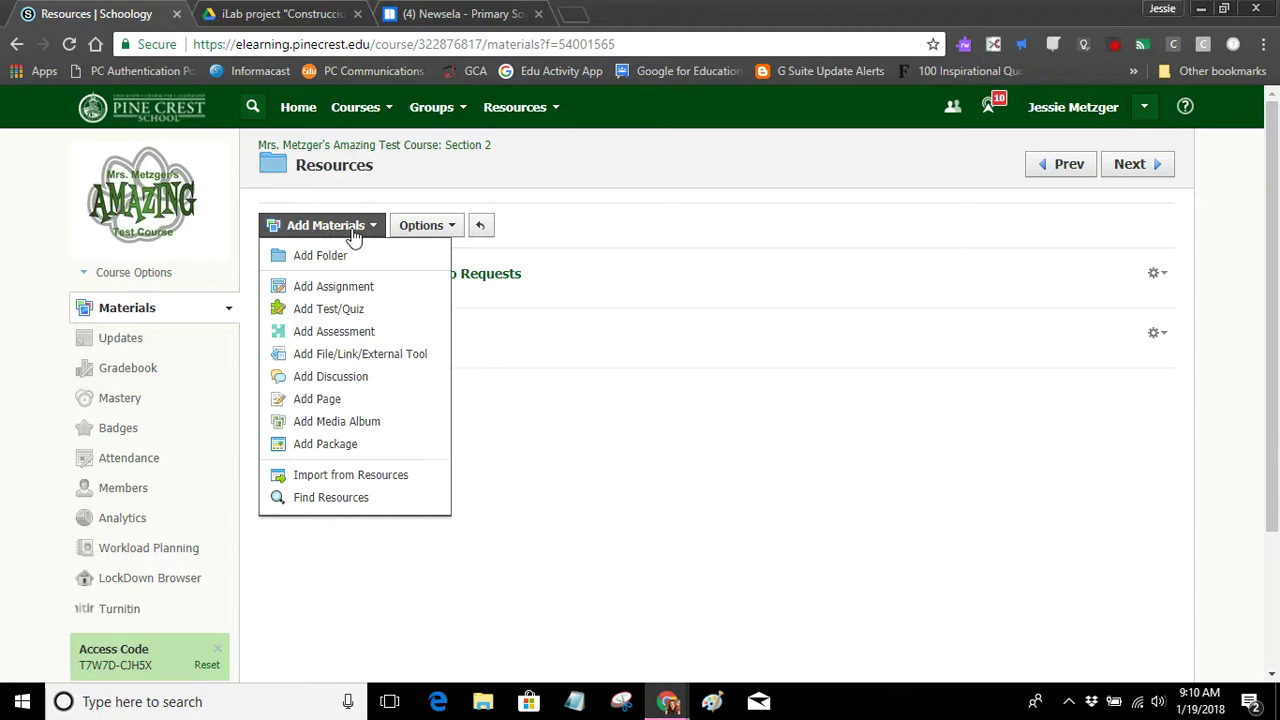
{"action": "left_click", "coordinate": [397, 362]}
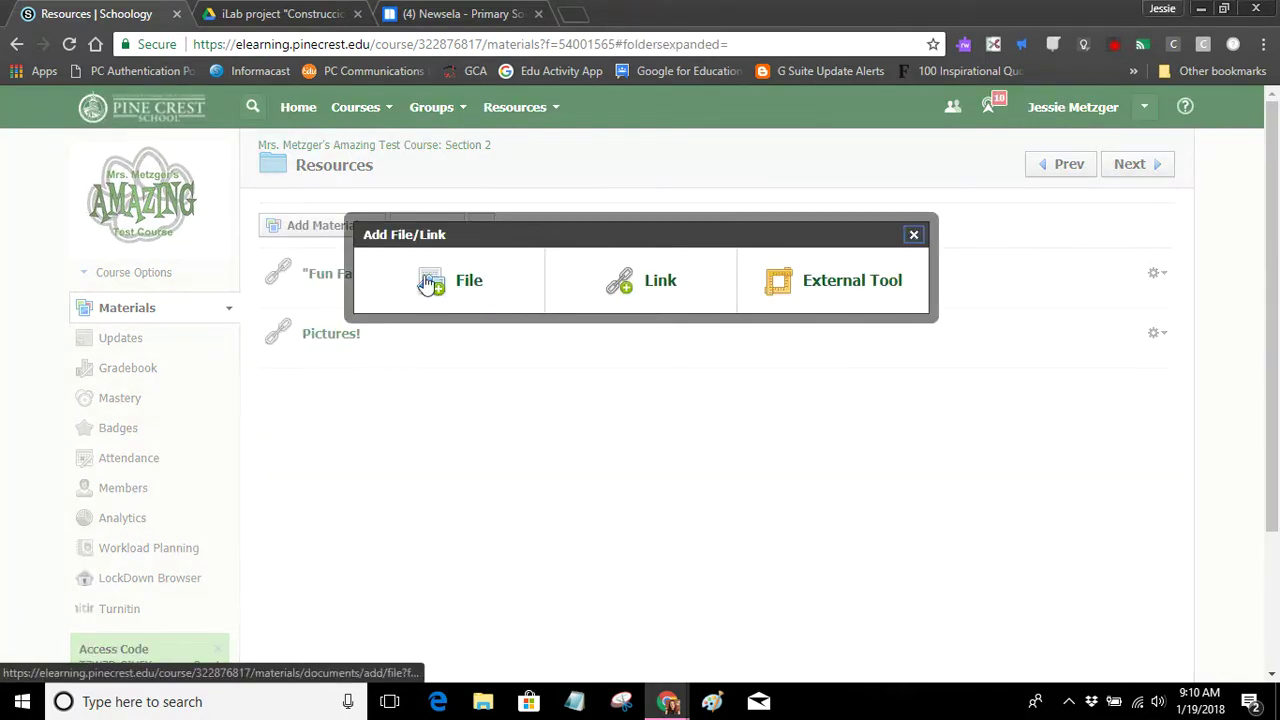
{"action": "left_click", "coordinate": [650, 288]}
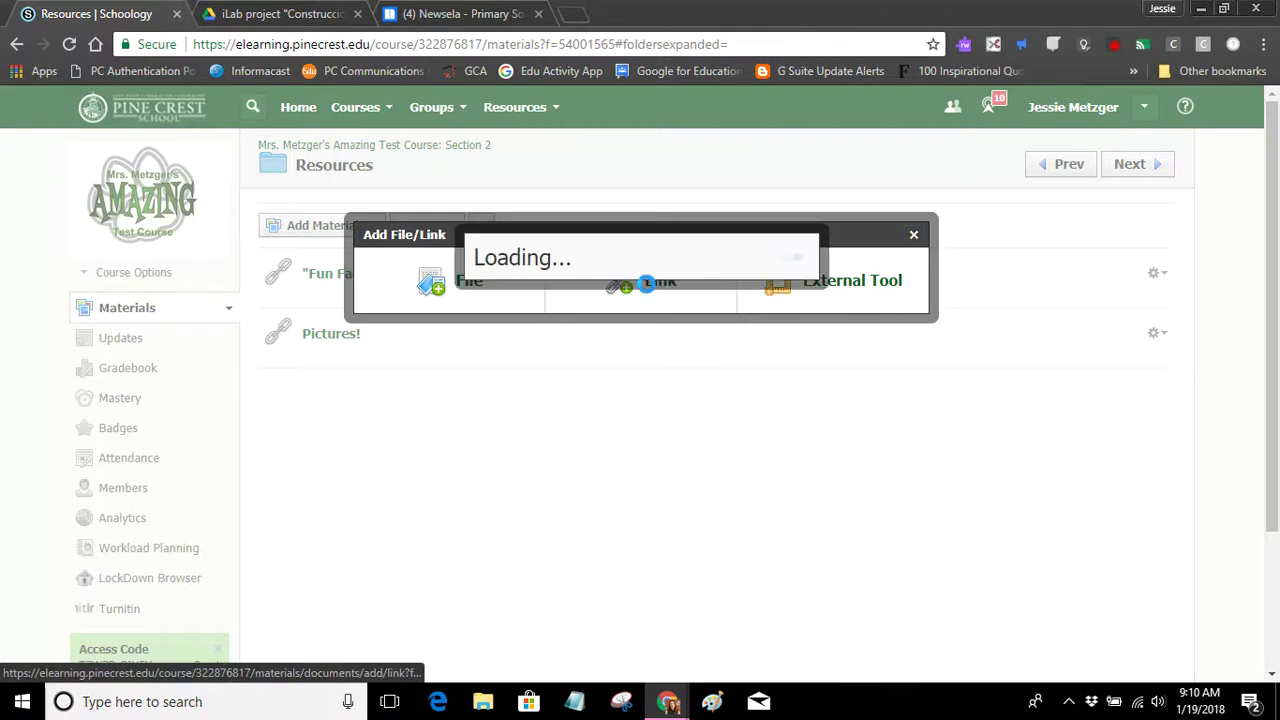
{"action": "left_click", "coordinate": [623, 251]}
{"action": "key", "text": "ctrl+v"}
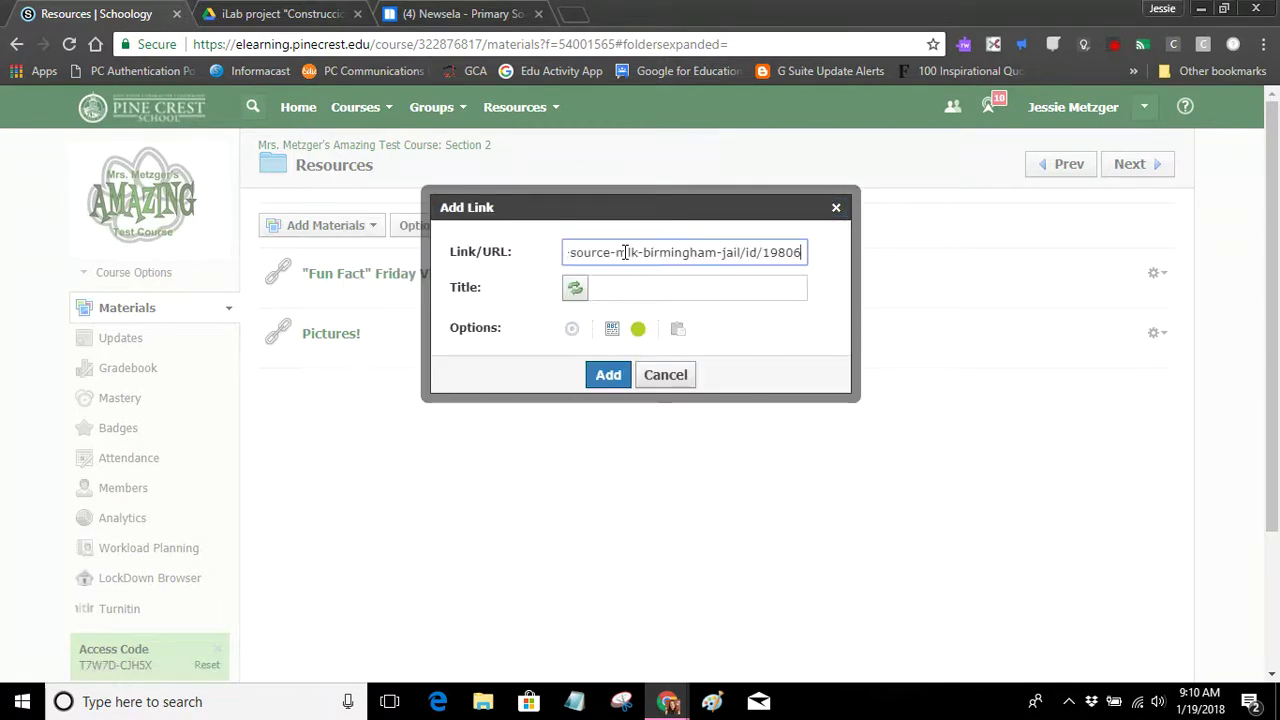
- Title the new link "MLK's Letter from Birmingham Jail" and add it with the option to display in a new window
{"action": "left_click", "coordinate": [603, 289]}
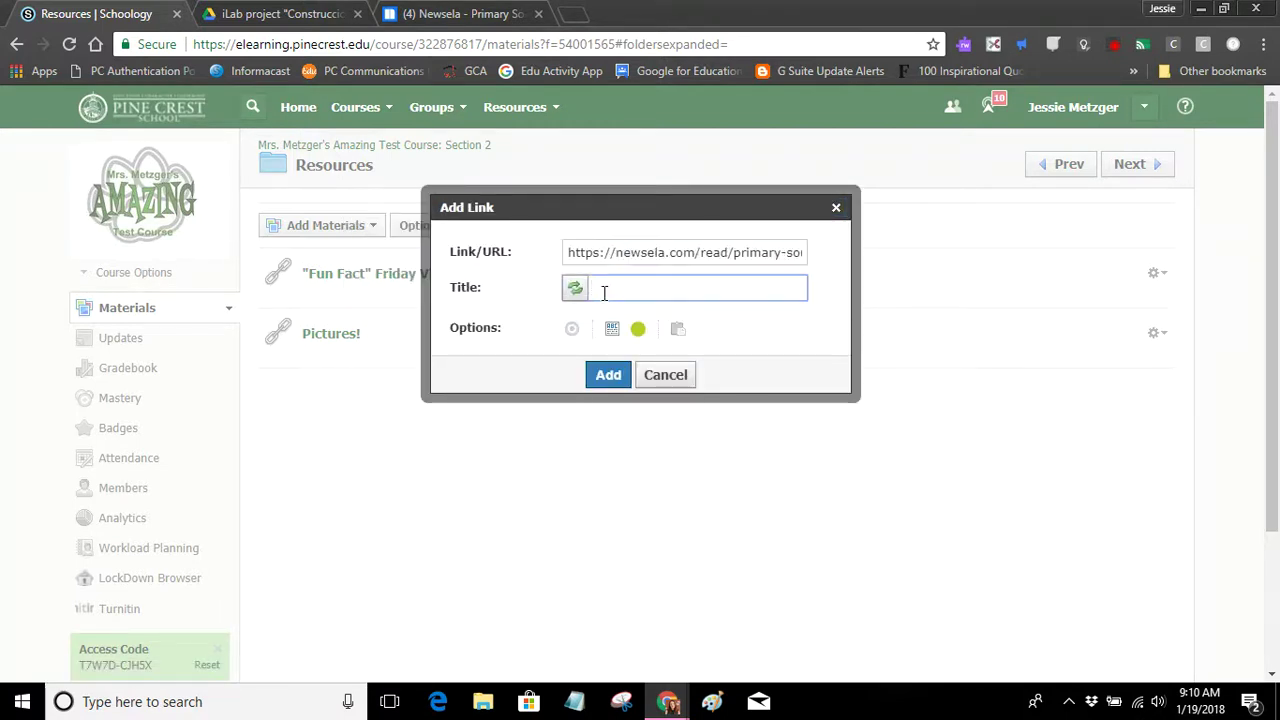
{"action": "type", "text": "MrK's Letter from"}
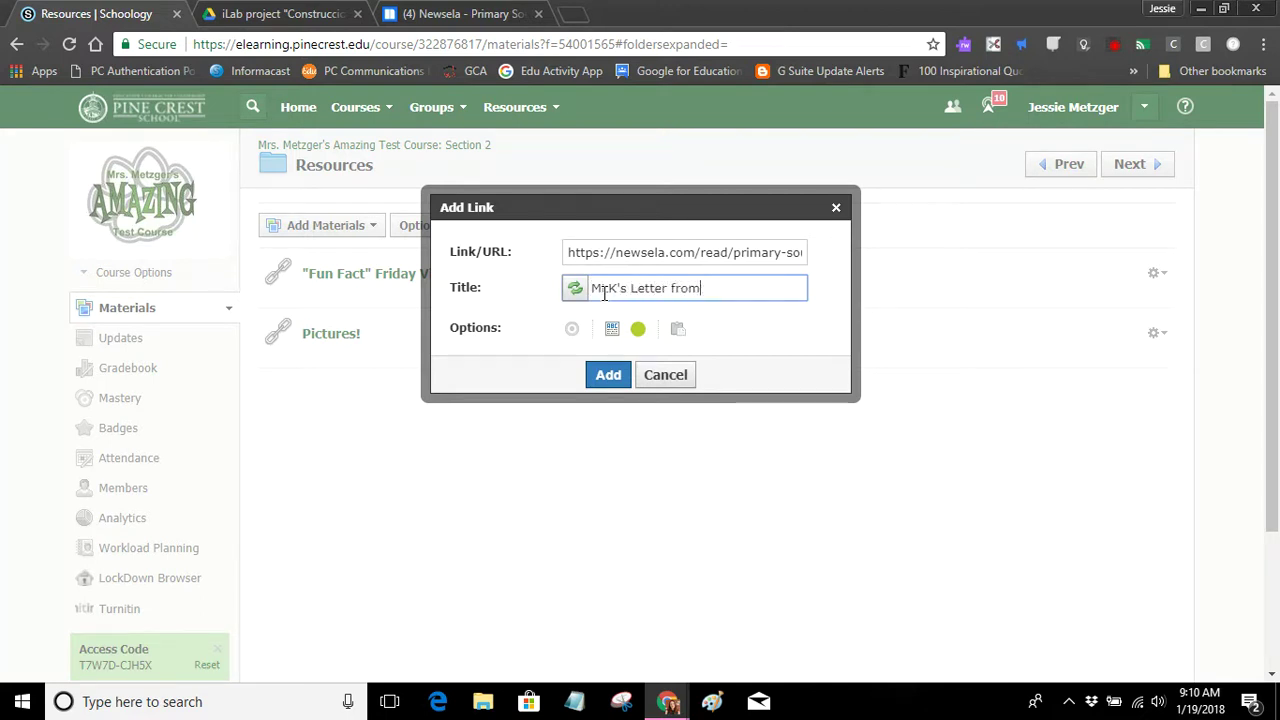
{"action": "type", "text": " Birmingham Jail"}
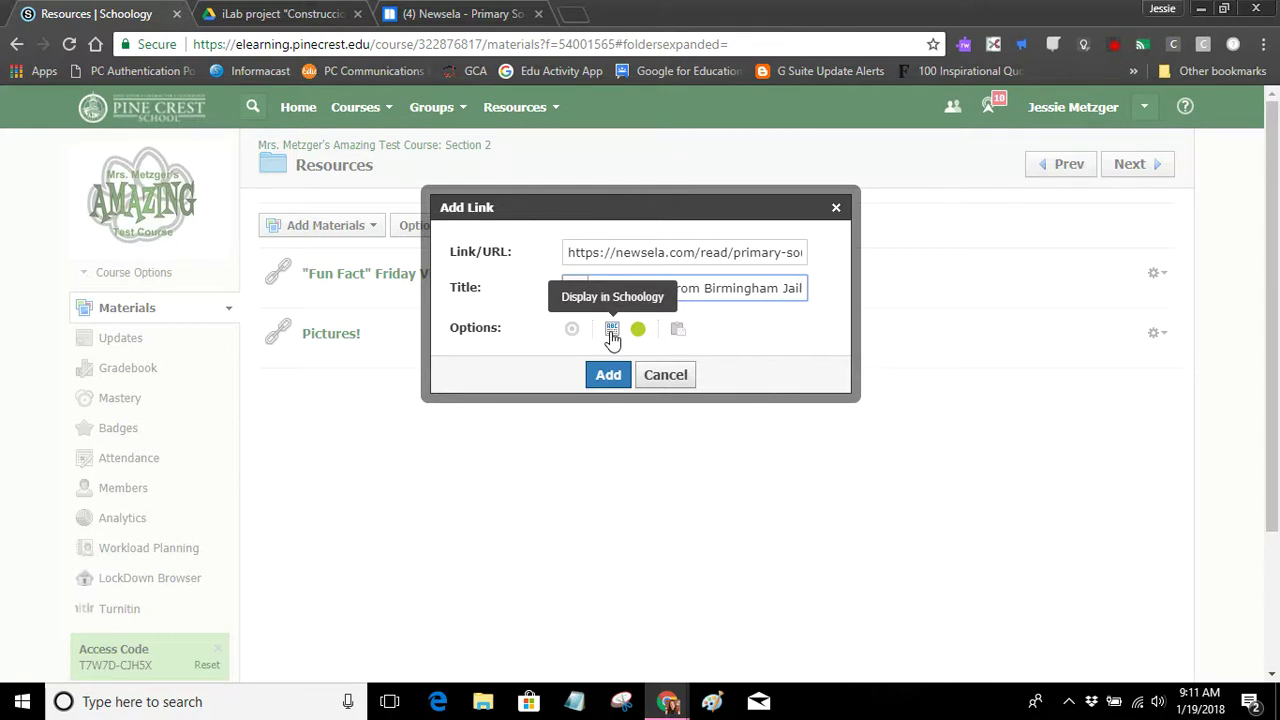
{"action": "left_click", "coordinate": [612, 334]}
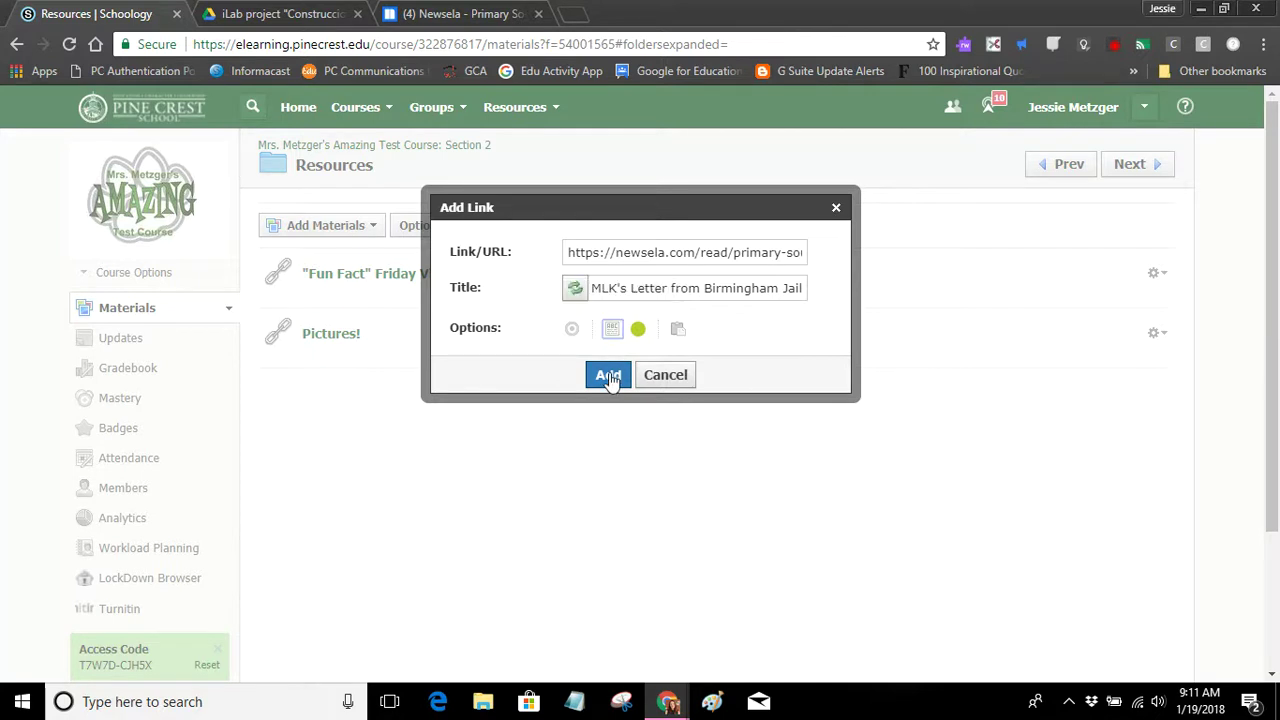
{"action": "left_click", "coordinate": [612, 377]}
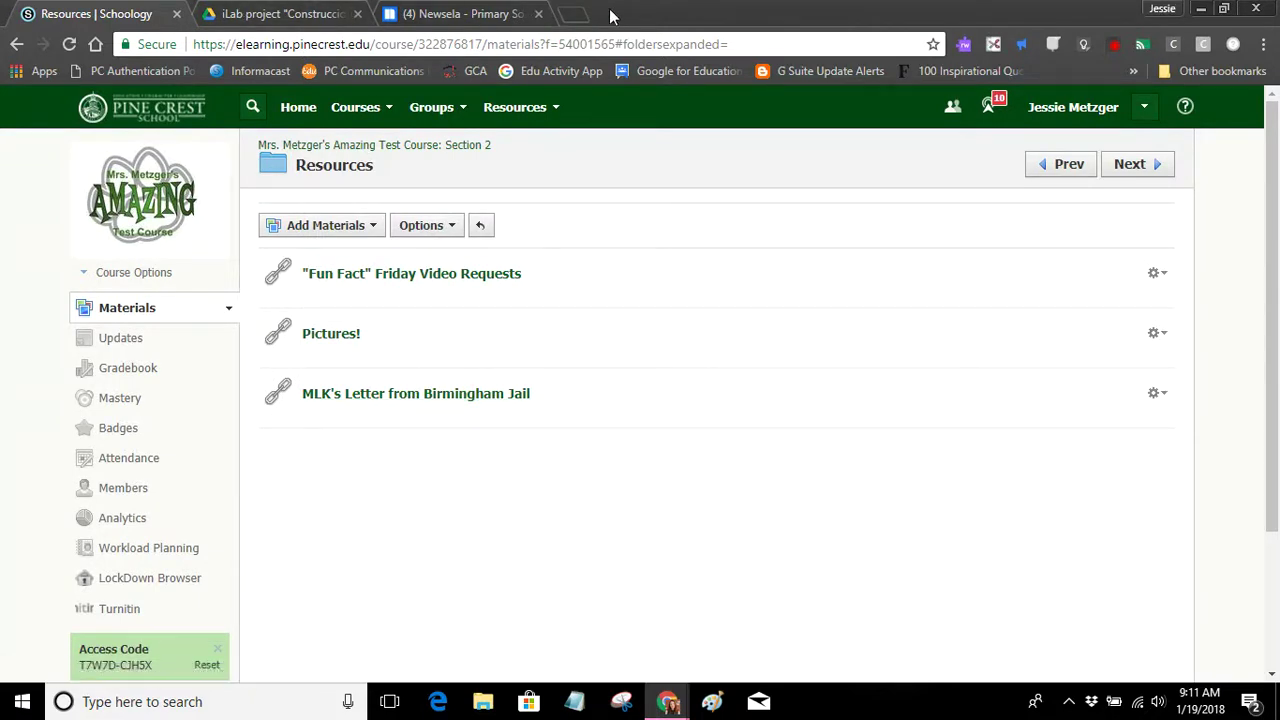
- Close the article and Drive tabs, then test the MLK's Letter from Birmingham Jail link and return to the Resources folder
{"action": "left_click", "coordinate": [538, 14]}
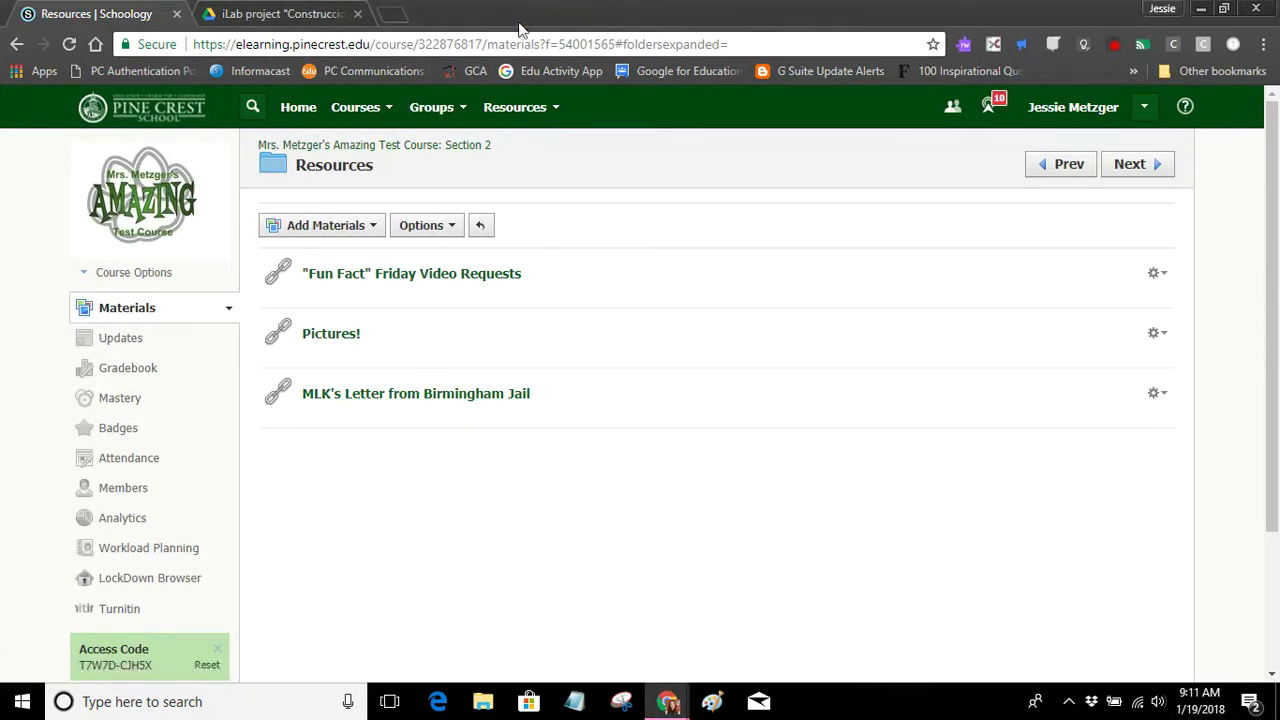
{"action": "left_click", "coordinate": [357, 14]}
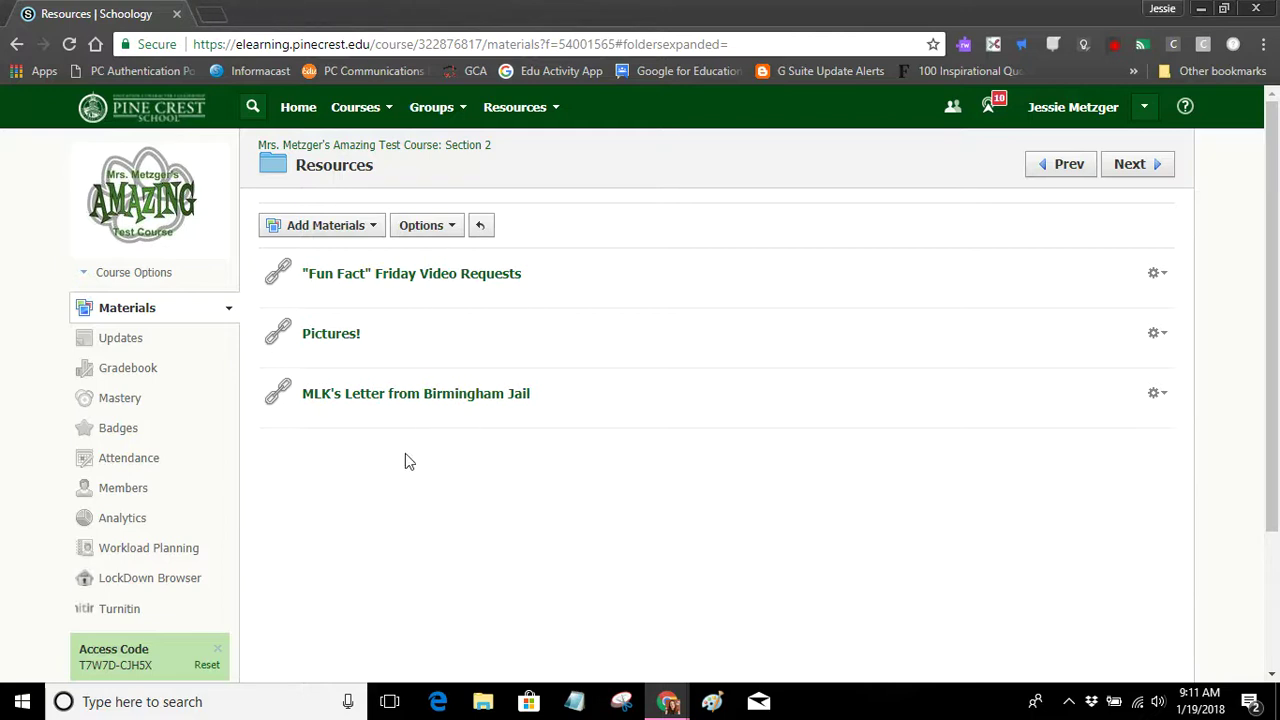
{"action": "left_click", "coordinate": [421, 397]}
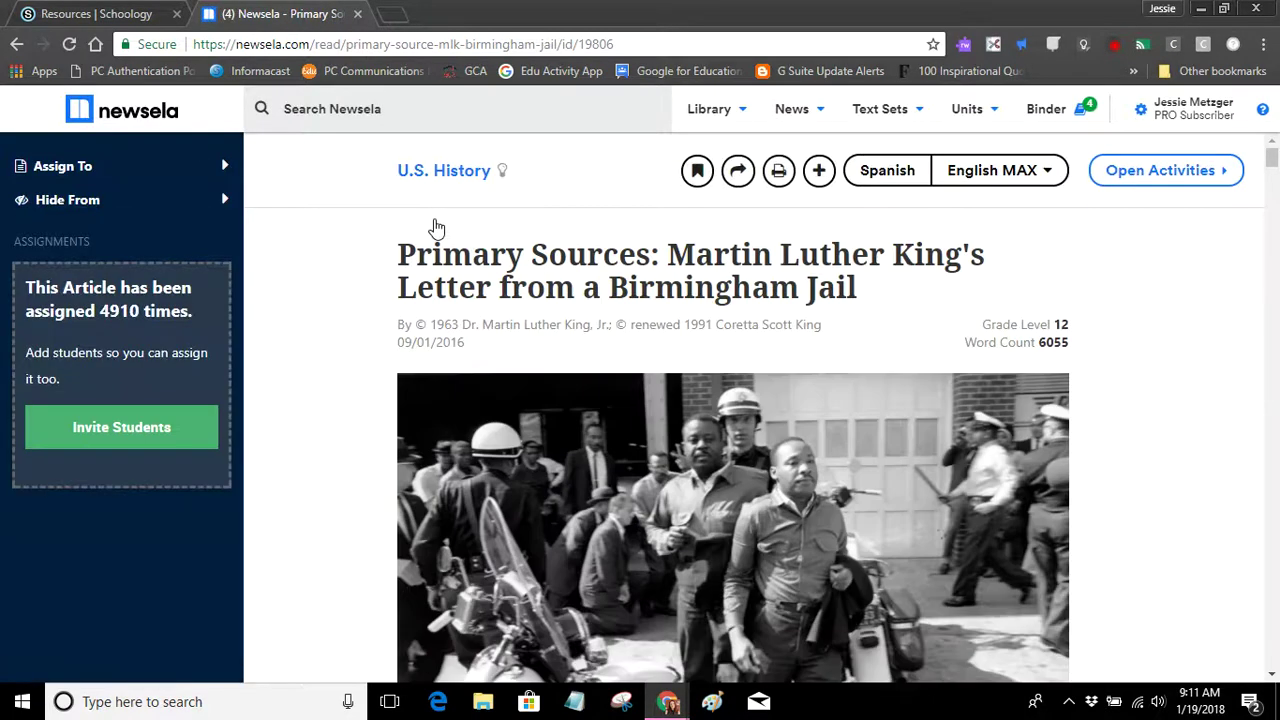
{"action": "scroll", "coordinate": [760, 440], "scroll_direction": "down", "scroll_amount": 5}
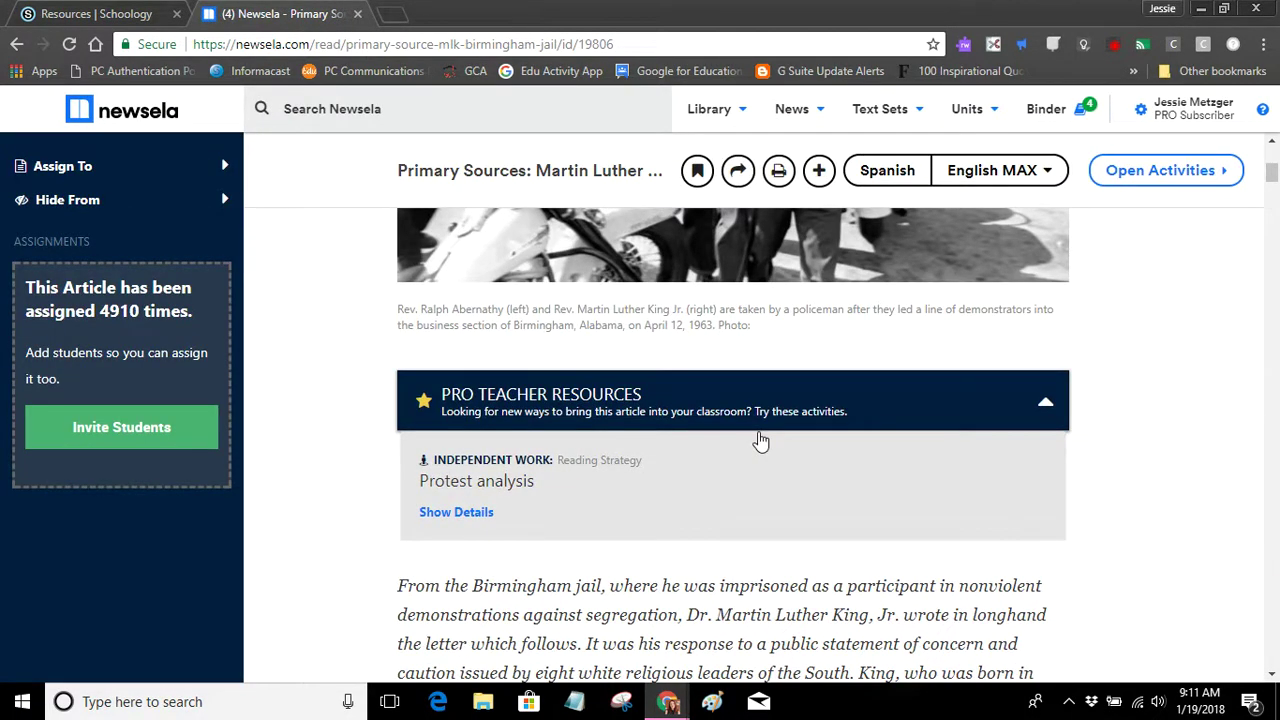
{"action": "scroll", "coordinate": [760, 440], "scroll_direction": "up", "scroll_amount": 5}
{"action": "left_click", "coordinate": [112, 13]}
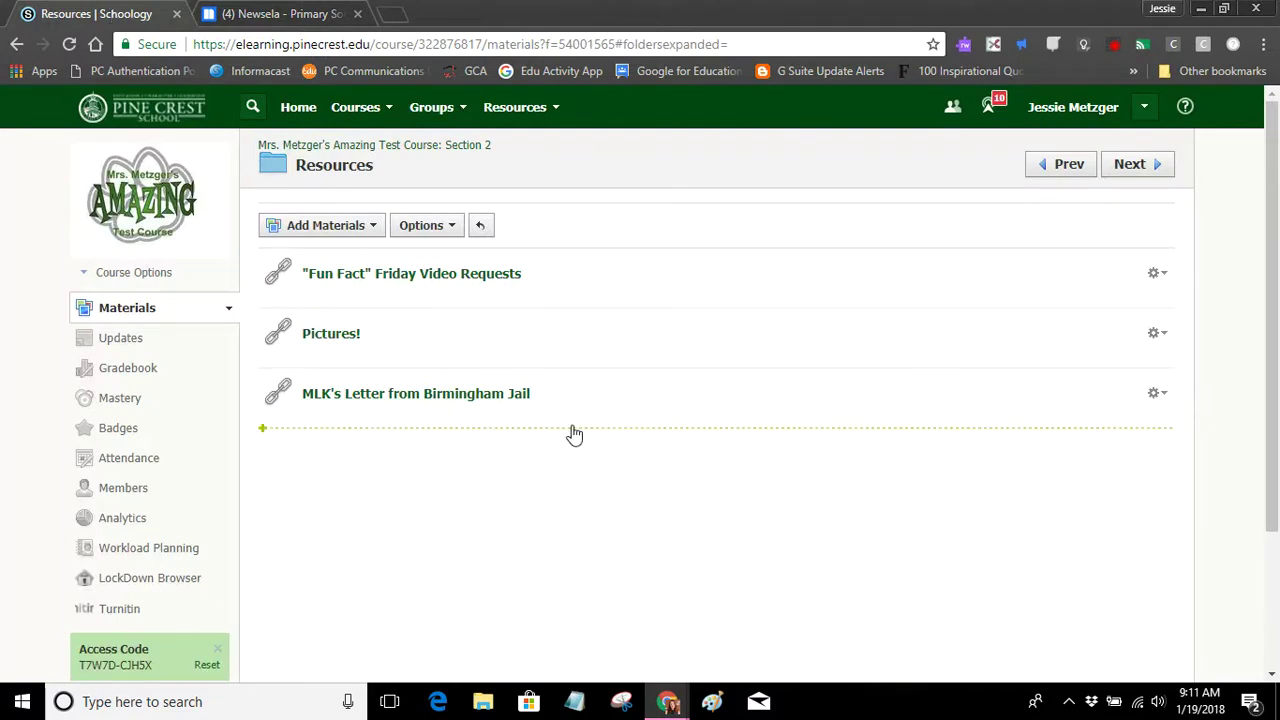
- Recheck the Pictures! link's page, then edit the link to display in a new window and save the change
{"action": "left_click", "coordinate": [330, 334]}
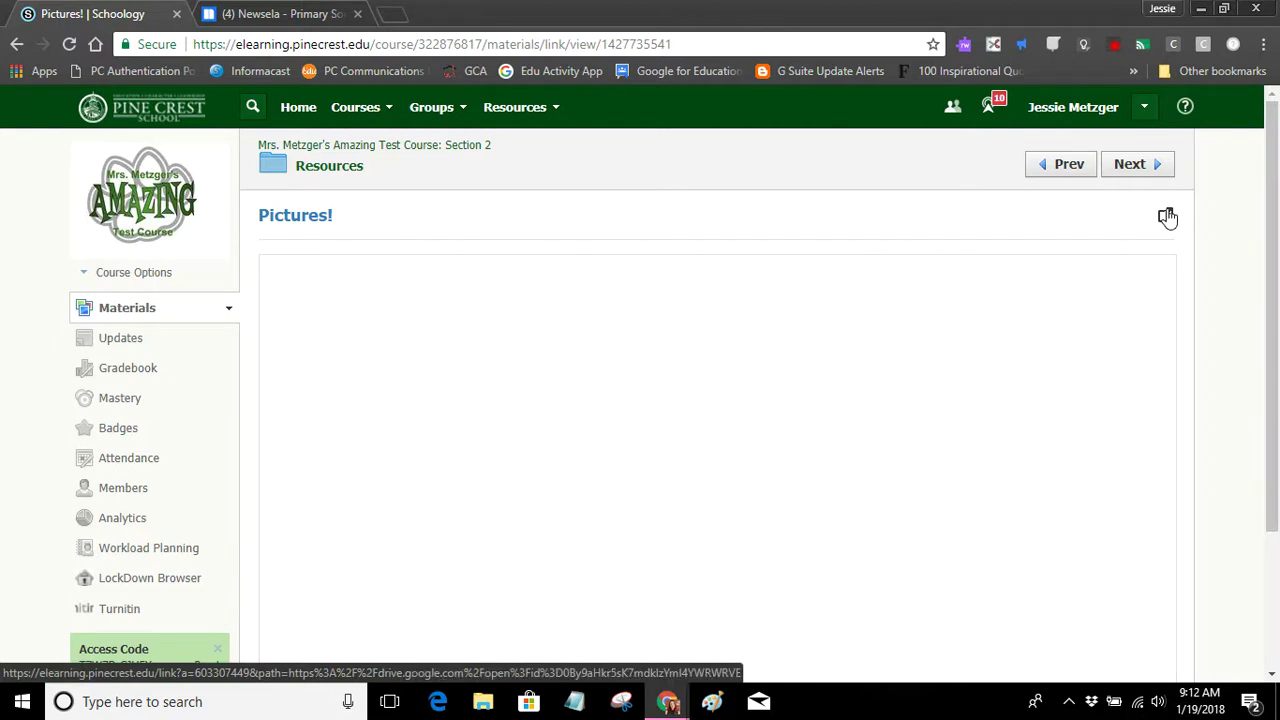
{"action": "left_click", "coordinate": [335, 168]}
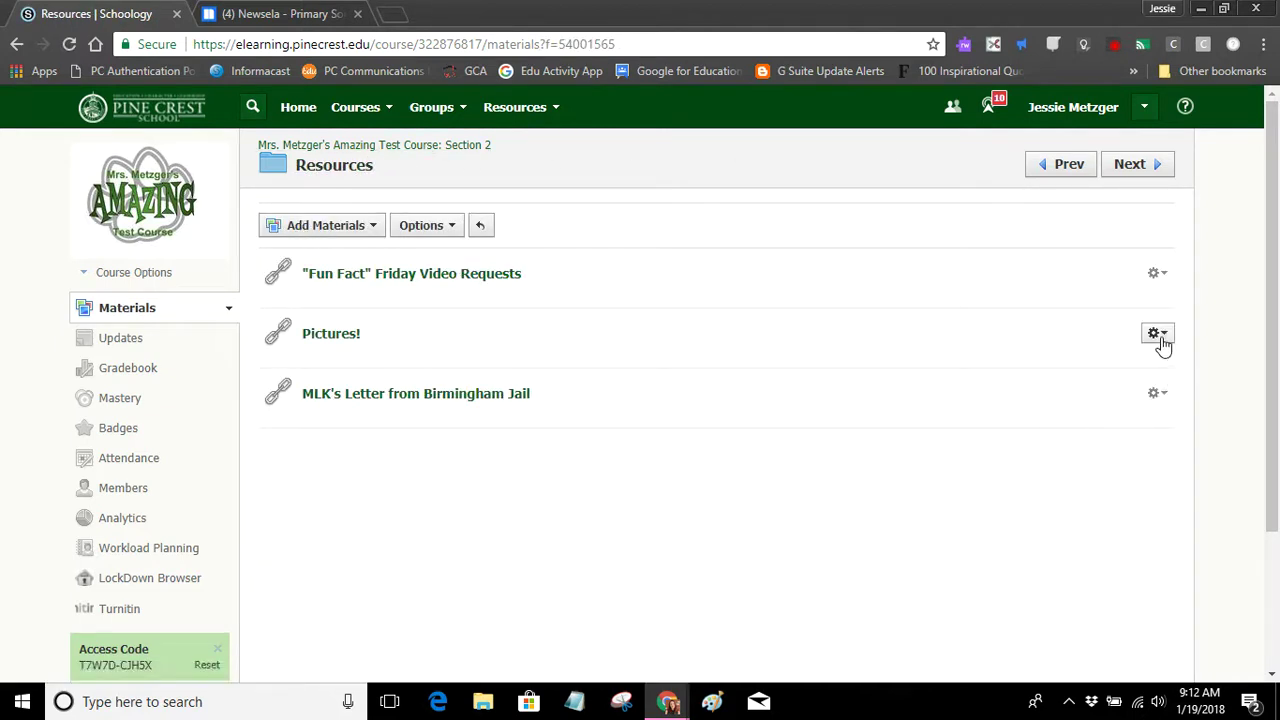
{"action": "left_click", "coordinate": [1158, 335]}
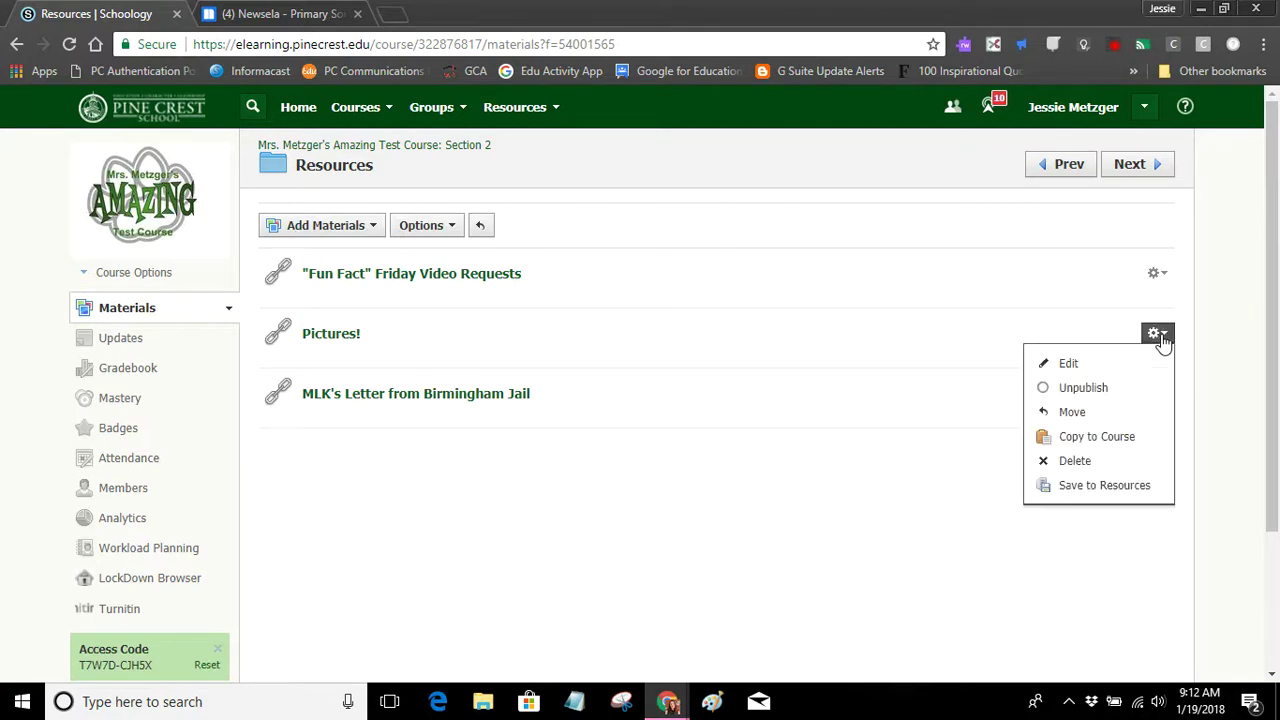
{"action": "left_click", "coordinate": [1068, 363]}
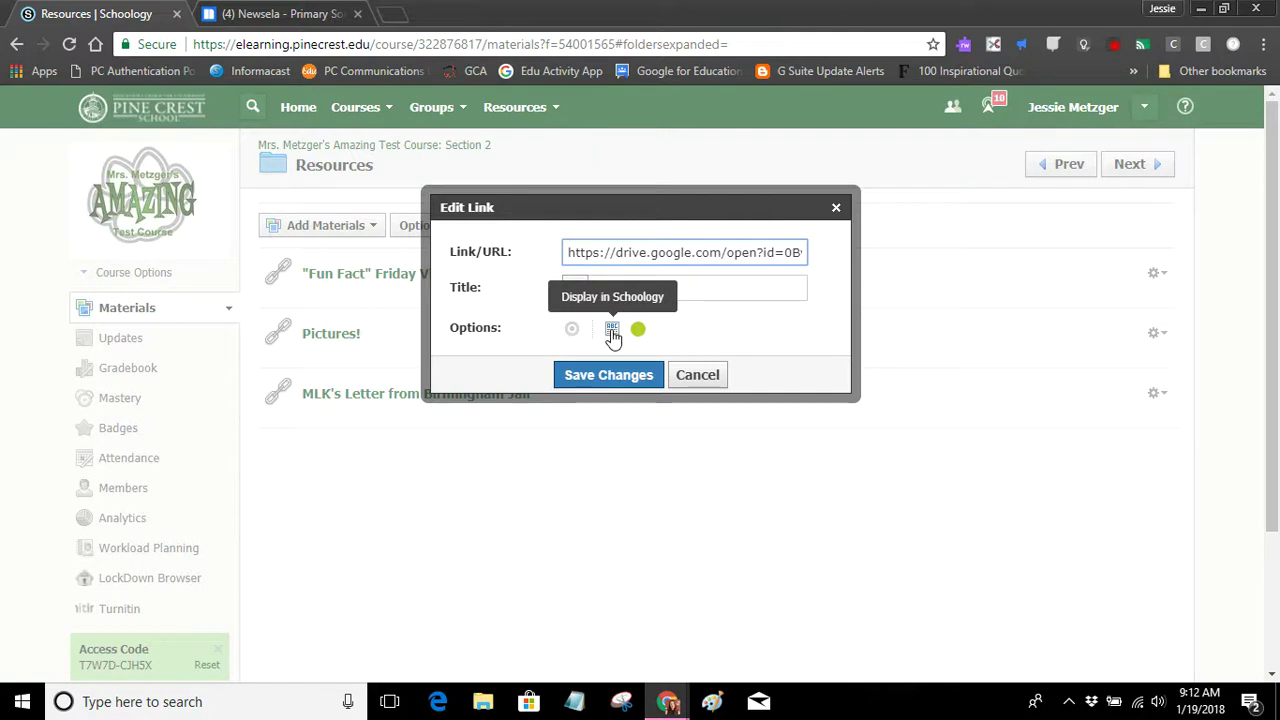
{"action": "left_click", "coordinate": [613, 337]}
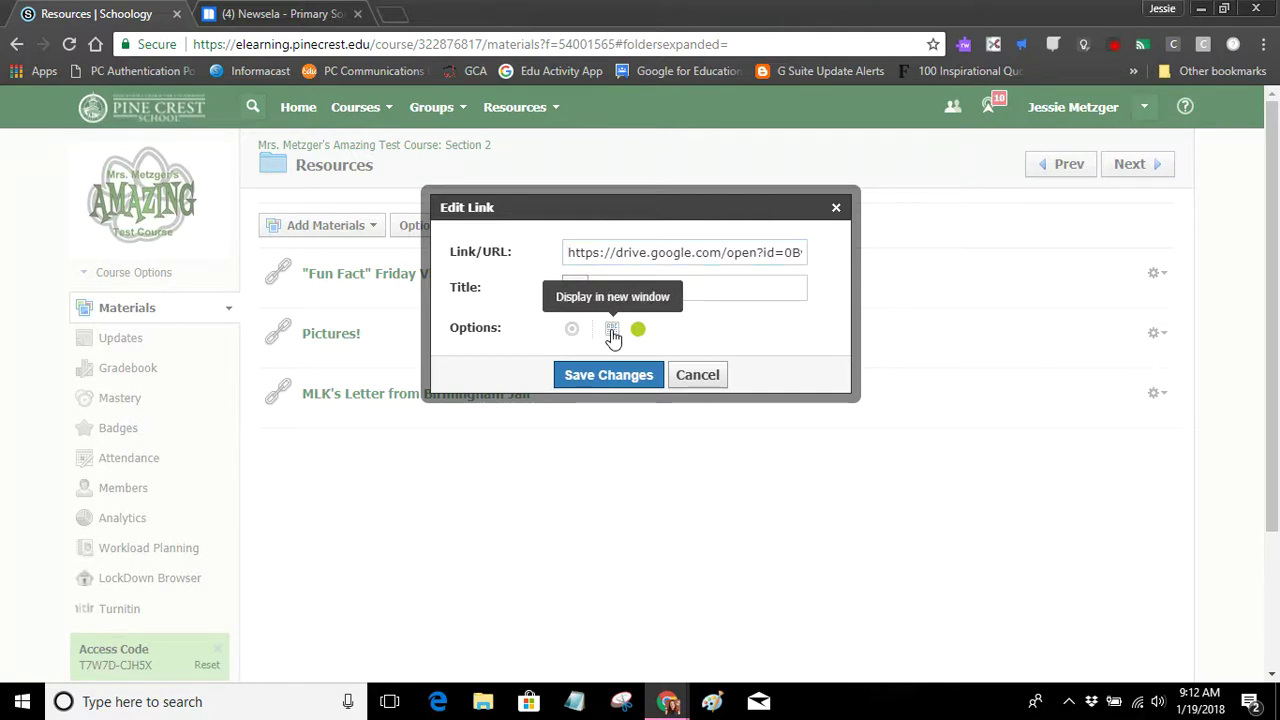
{"action": "left_click", "coordinate": [594, 379]}
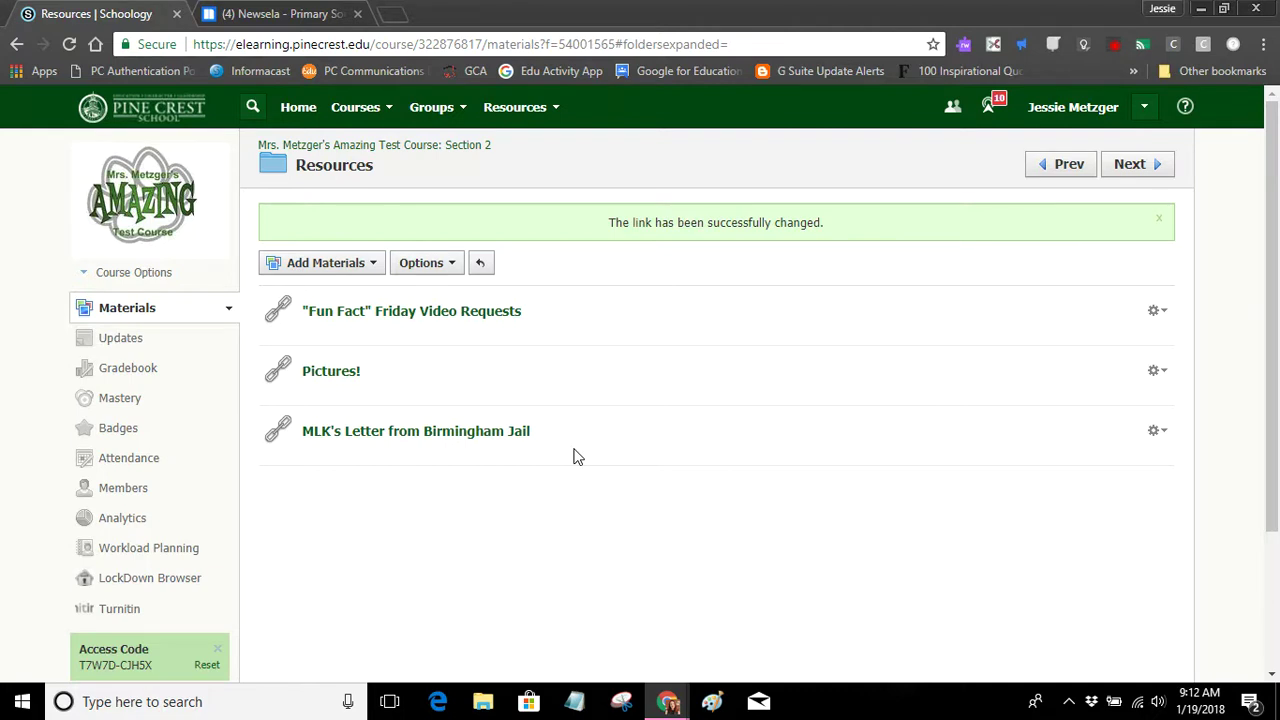
- Reopen the Pictures! link's settings to verify its display option, and save them
{"action": "left_click", "coordinate": [1155, 370]}
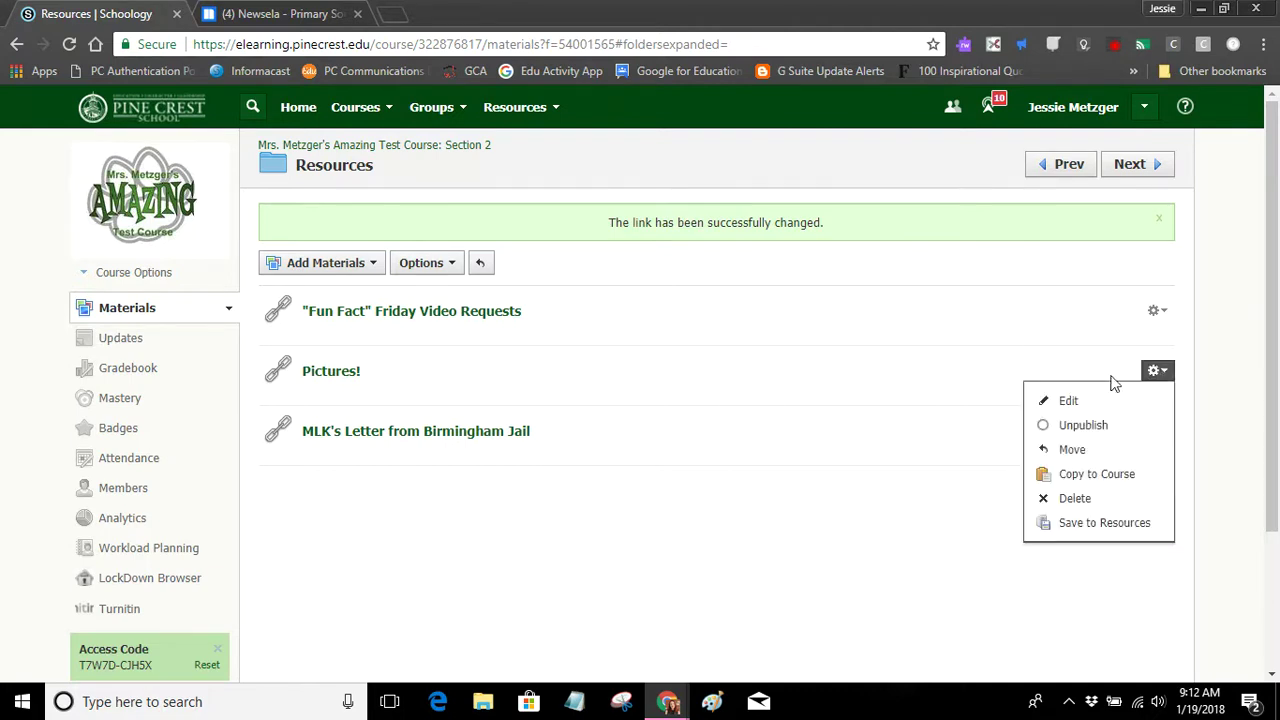
{"action": "left_click", "coordinate": [1088, 402]}
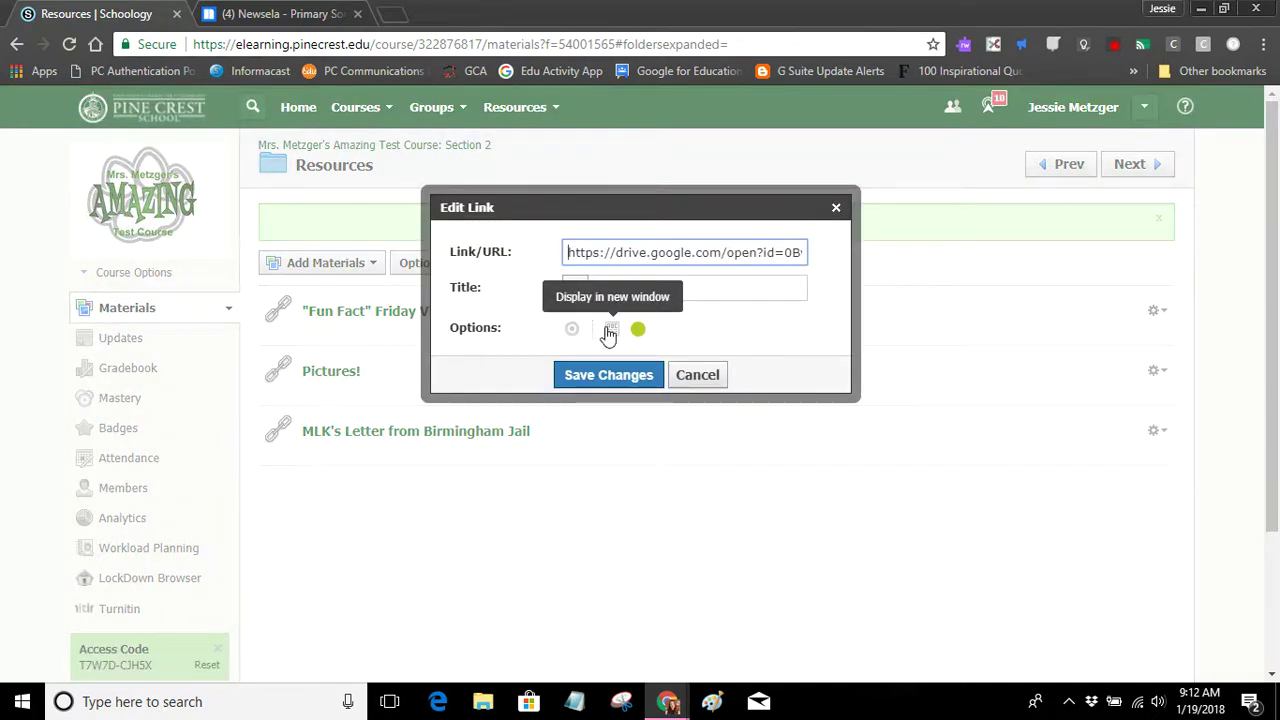
{"action": "left_click", "coordinate": [610, 377]}
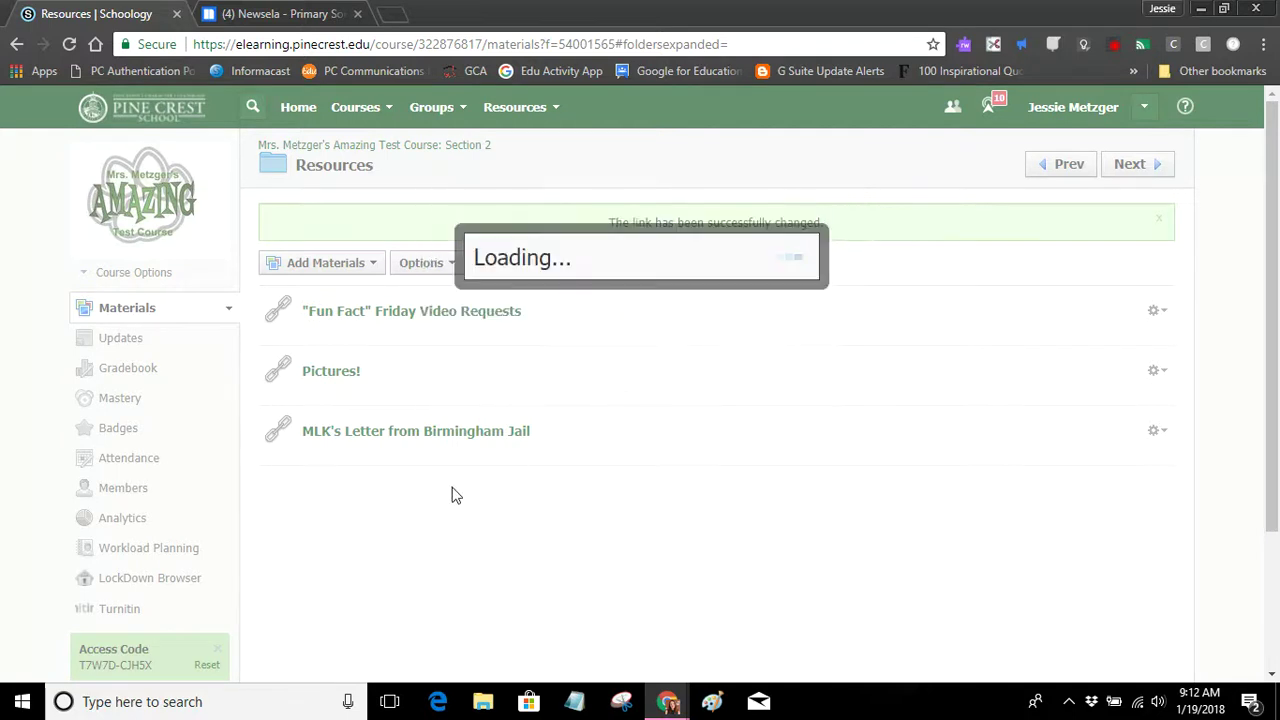